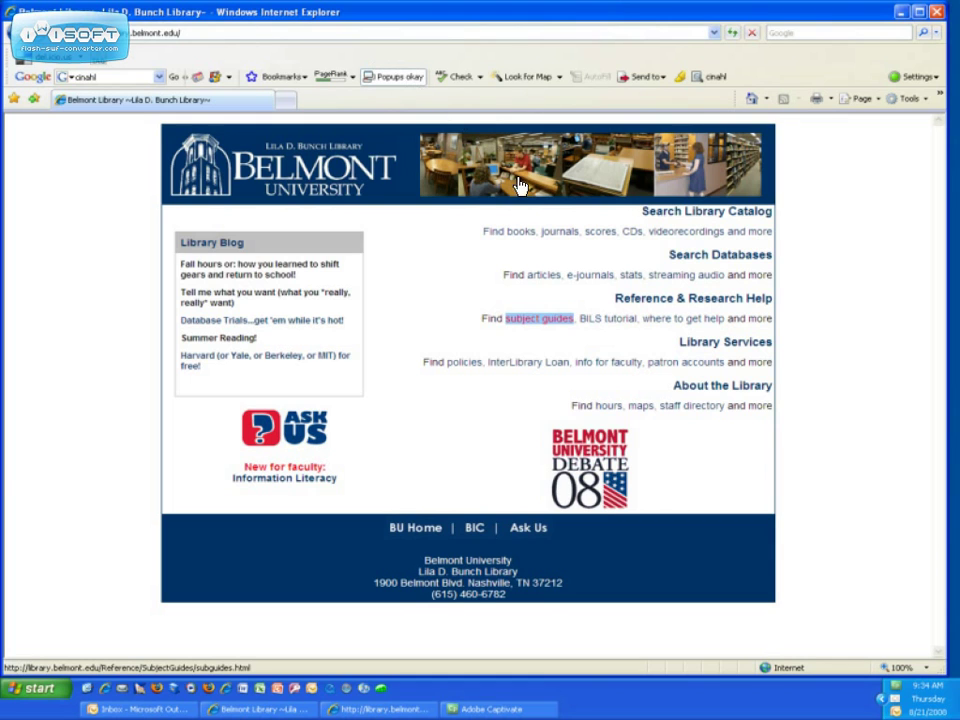
Open the Belmont library's Subject Guides and choose the Nursing guide.
left_click(557, 330)
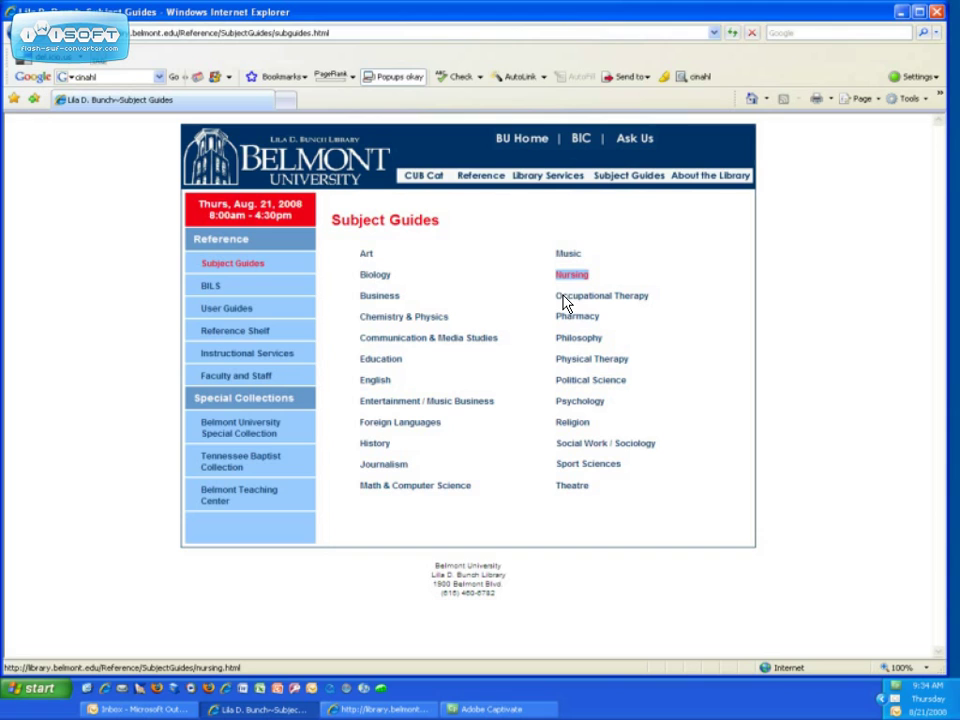
left_click(565, 278)
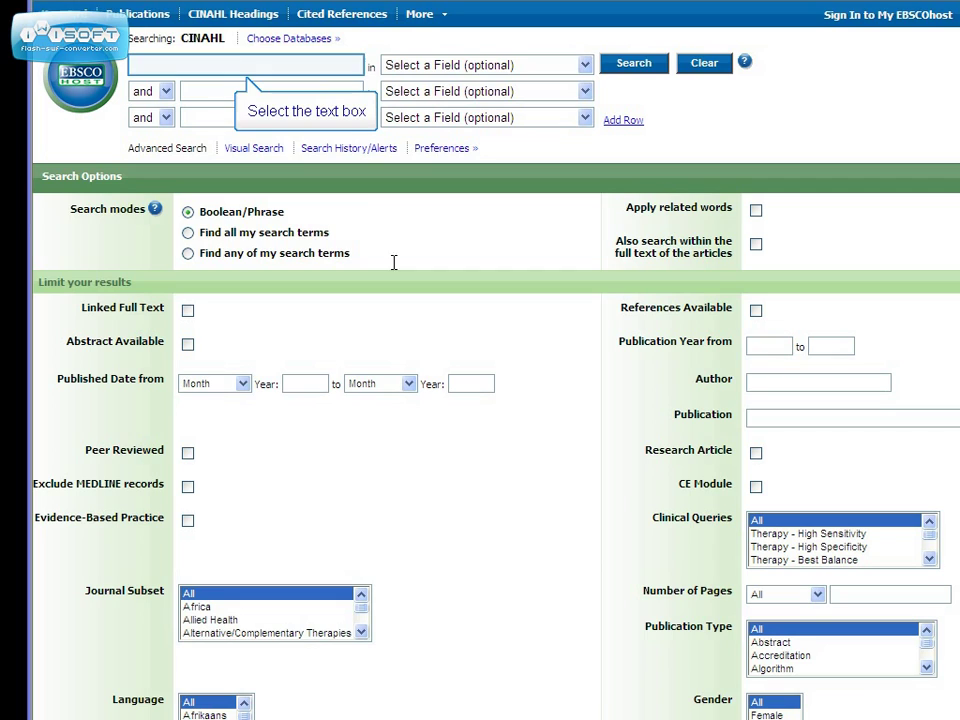
Search for 'parkinsons' (13 results), then rerun with the suggested term 'parkinson' for 4,445 results.
left_click(257, 65)
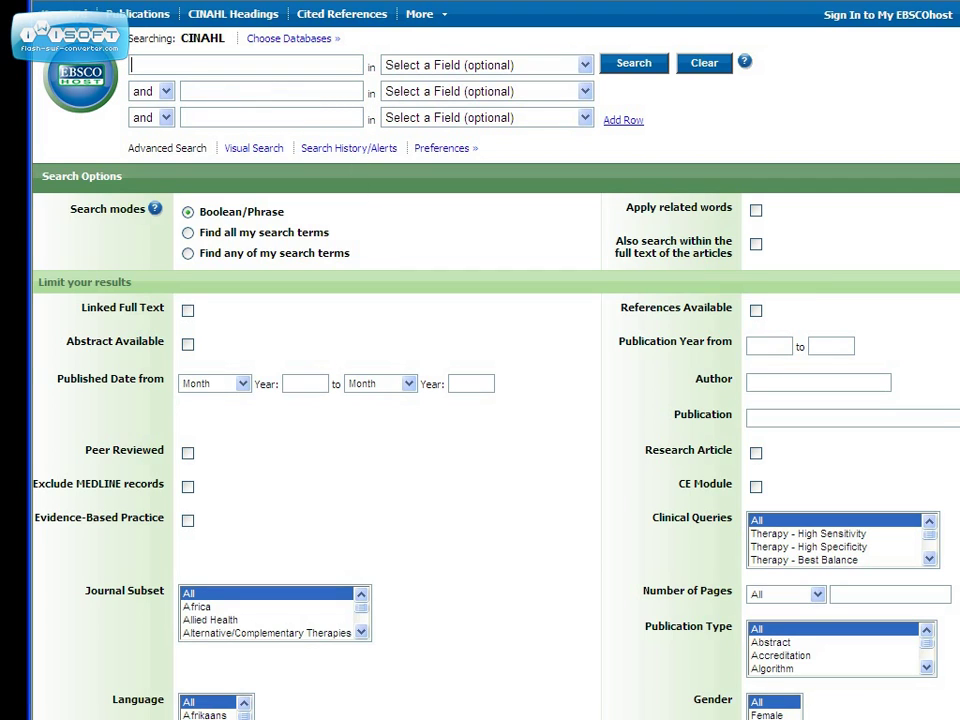
type("parkinsons")
key("Return")
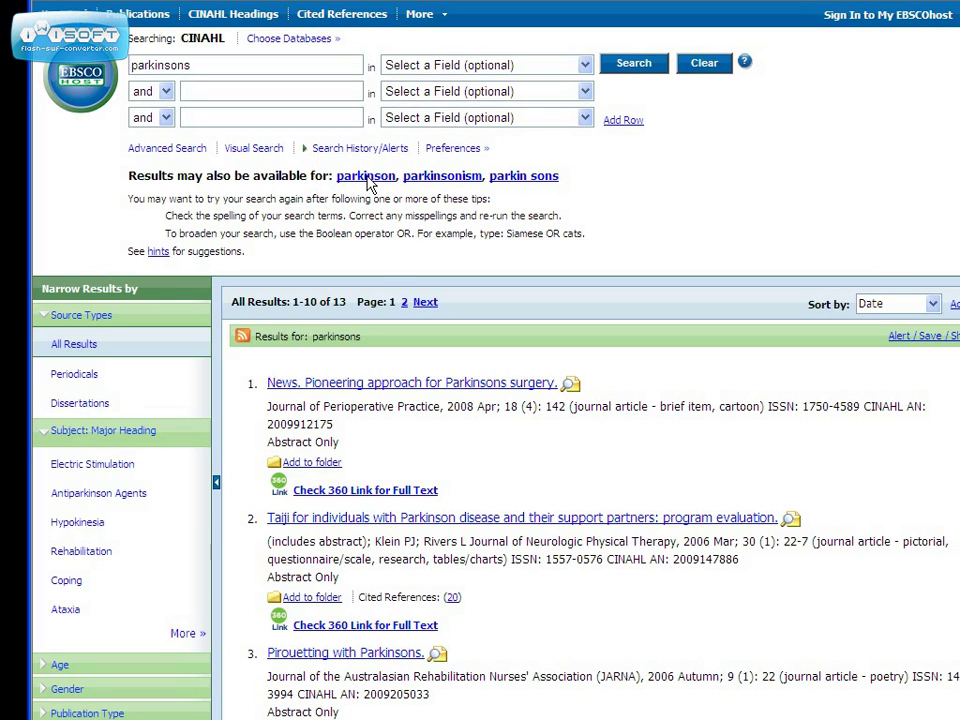
left_click(366, 176)
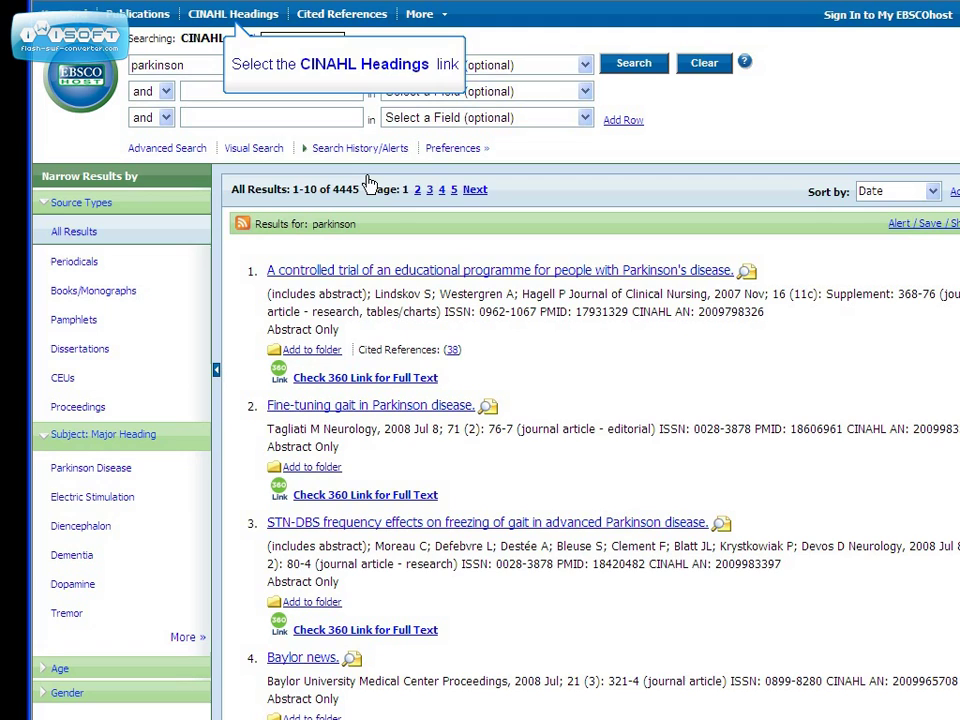
Browse CINAHL Headings for 'parkinsons' and search (MH "Parkinson Disease"), getting 3,939 results.
left_click(259, 13)
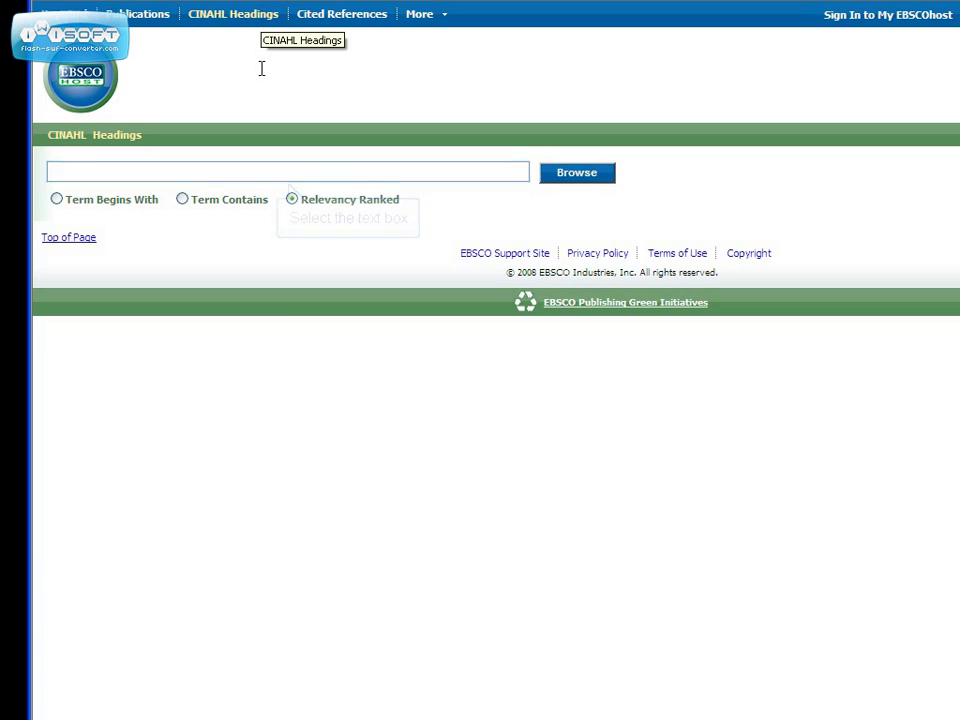
left_click(262, 167)
type("parkinsons")
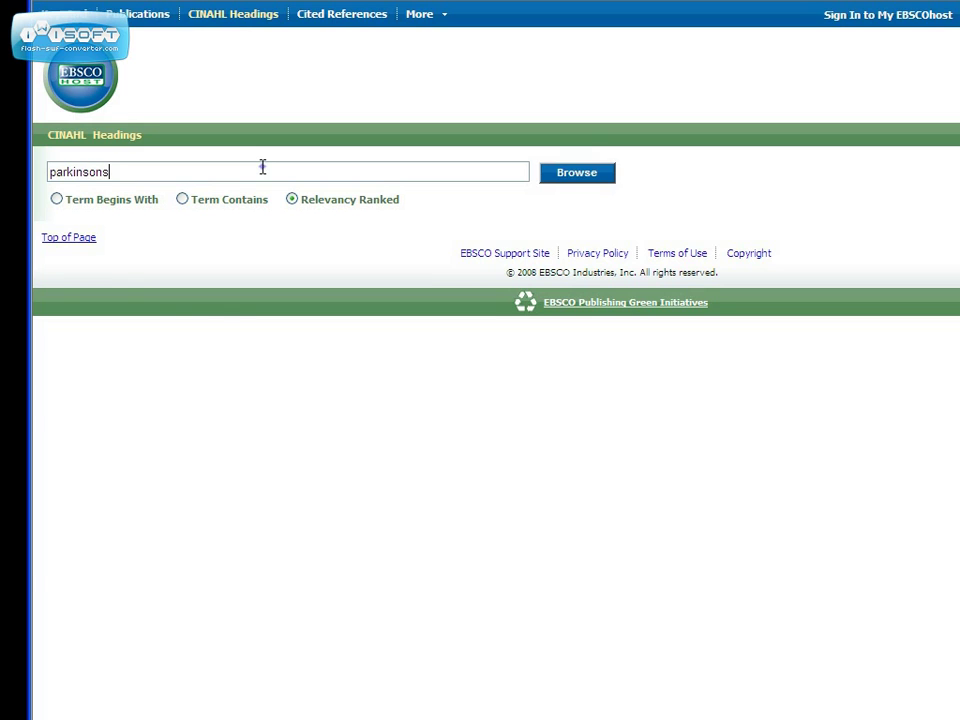
left_click(580, 180)
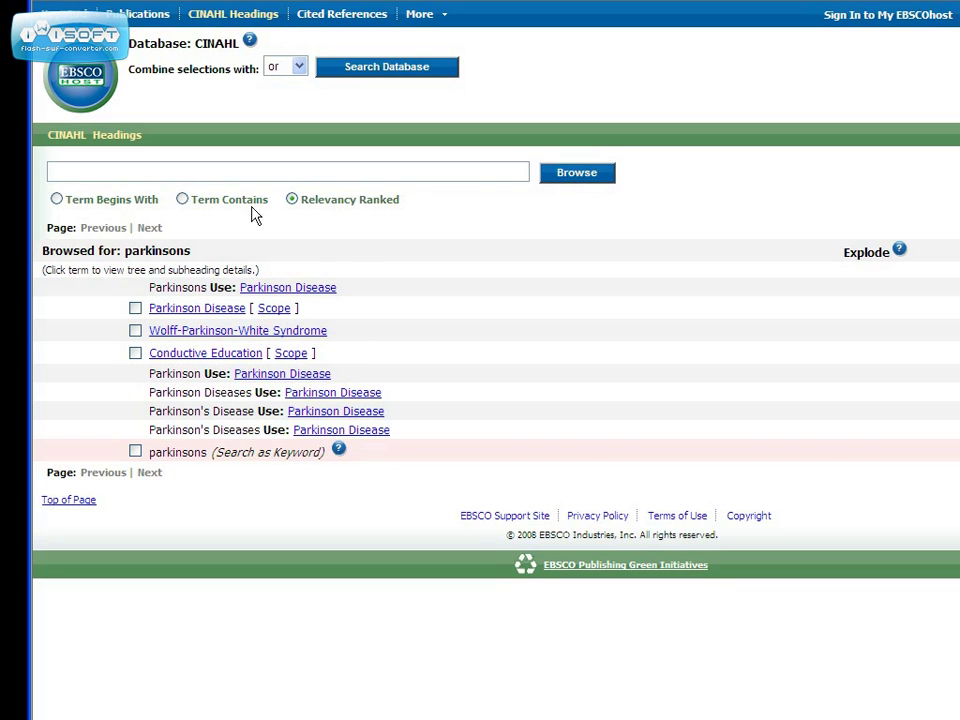
left_click(135, 309)
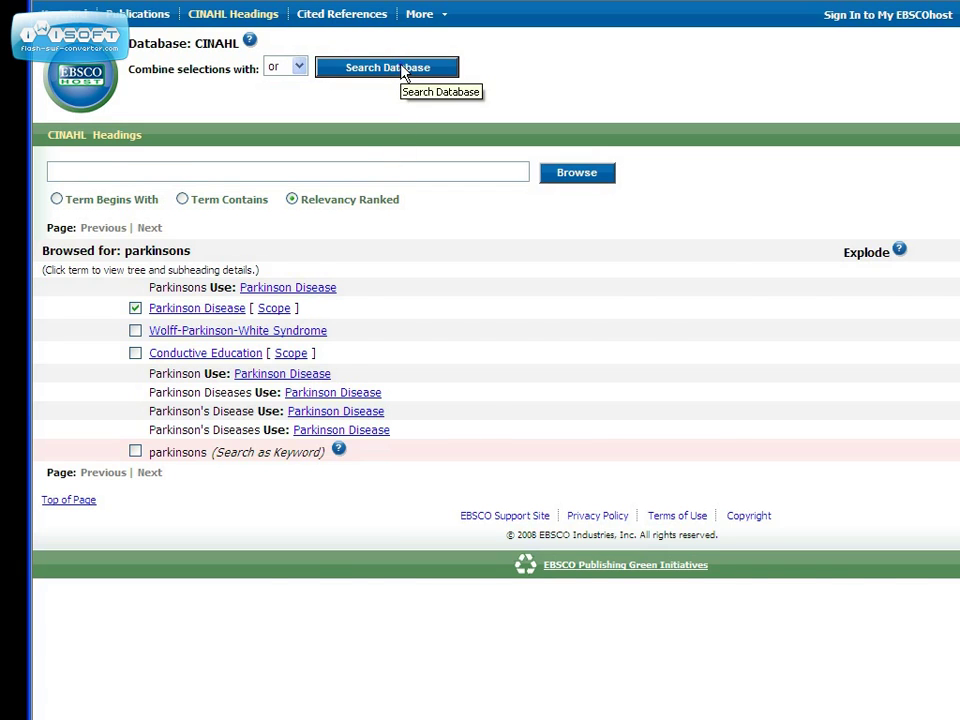
left_click(404, 72)
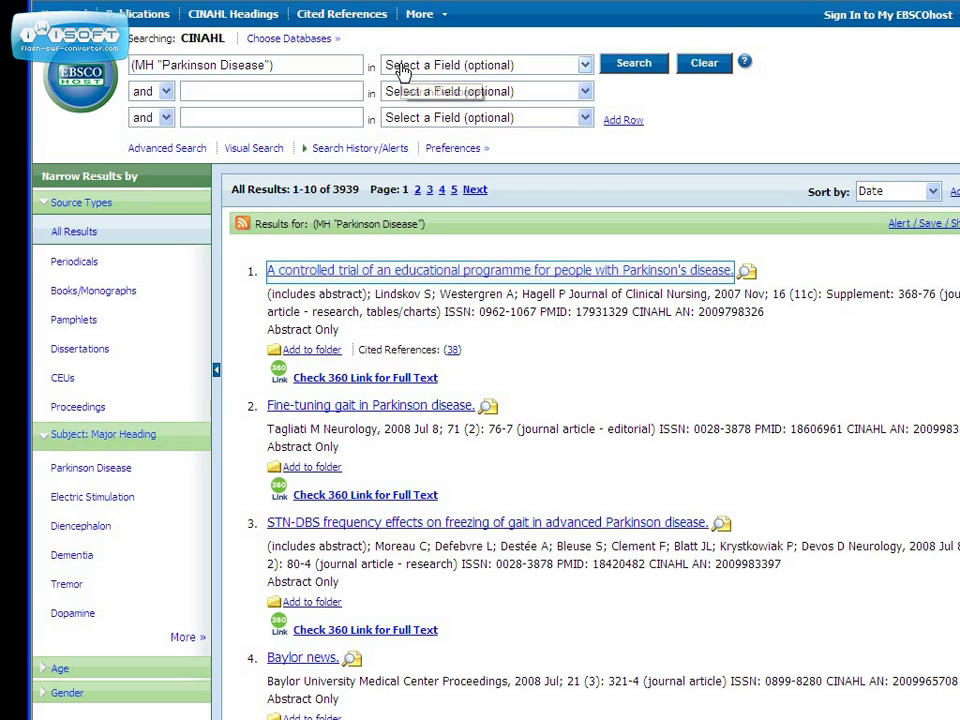
View the first Parkinson Disease result's full record, then return to CINAHL Headings.
left_click(378, 271)
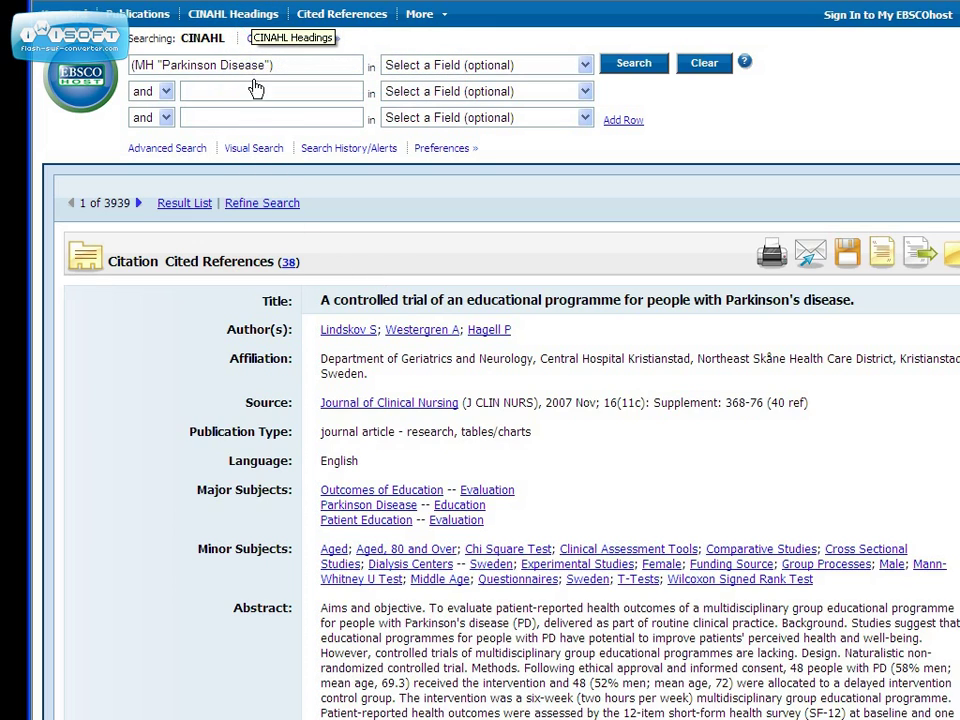
left_click(253, 14)
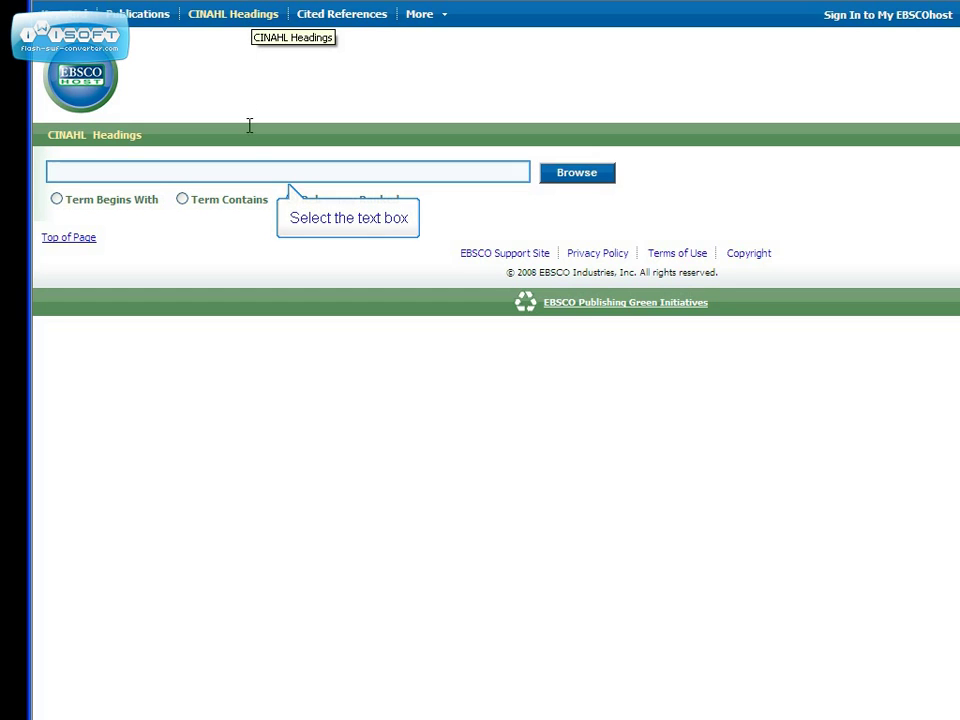
Browse headings for 'drug therapy' and search (MH "Drug Therapy"), getting 3,352 results.
left_click(249, 170)
type("drug therapy")
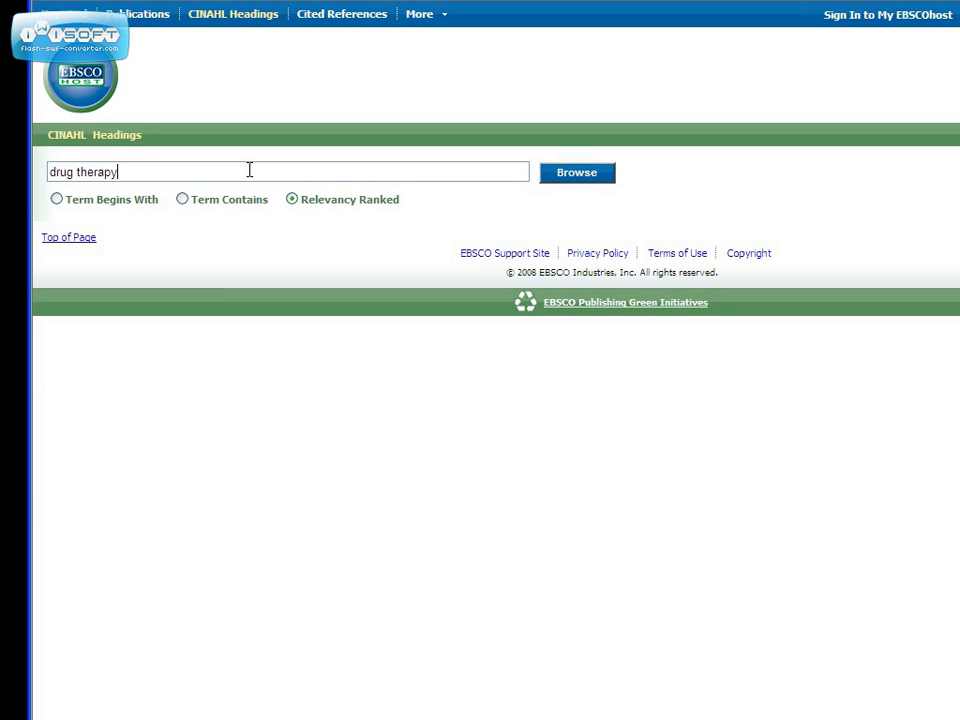
left_click(577, 180)
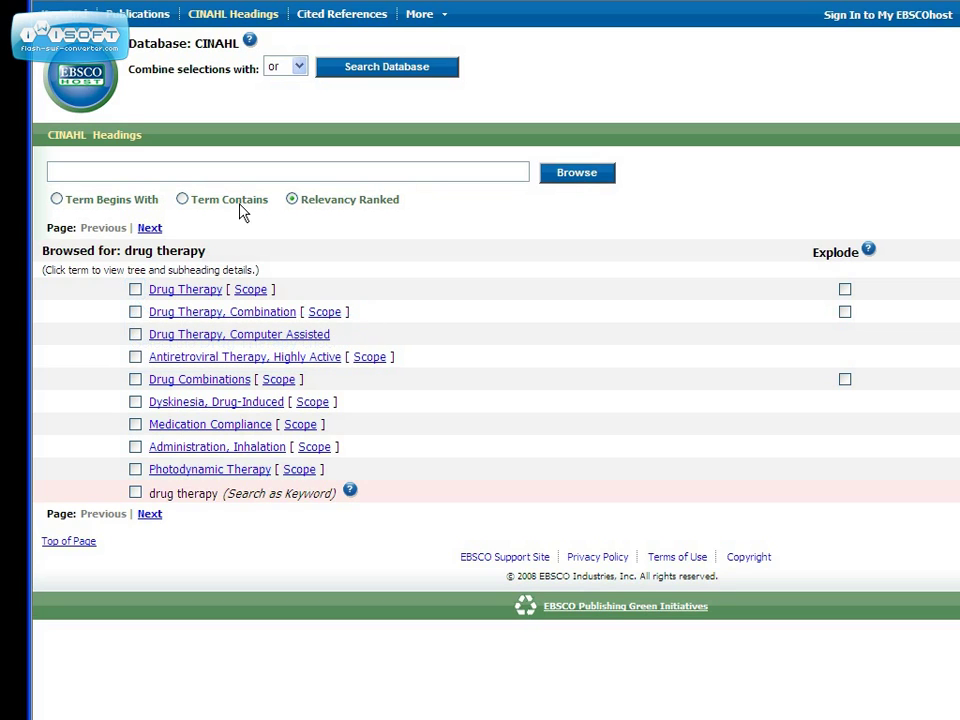
left_click(136, 290)
left_click(393, 76)
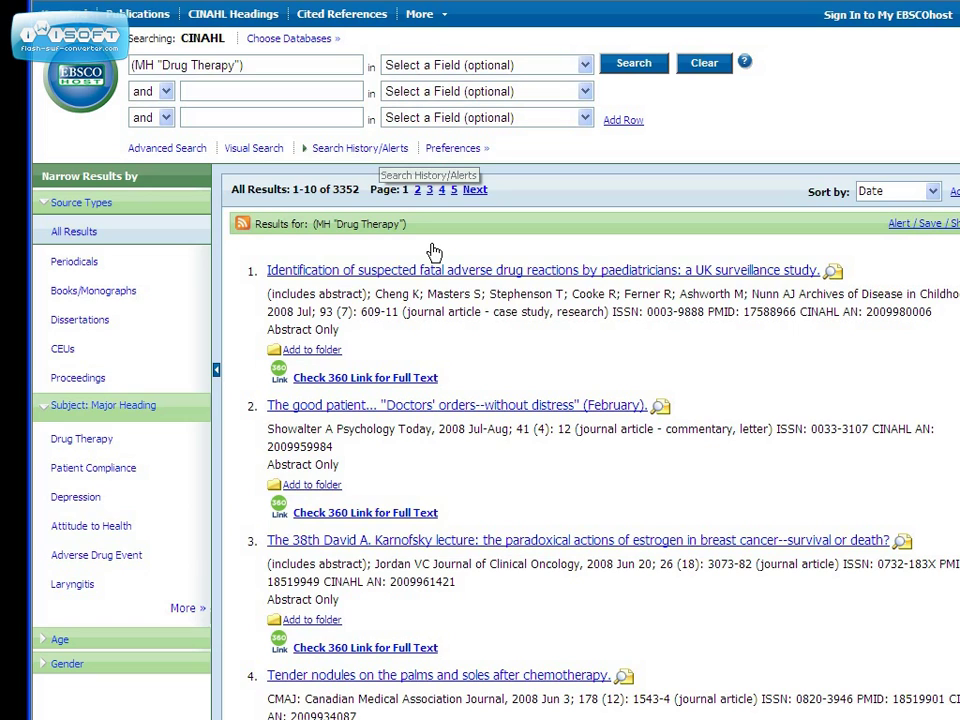
Combine the Drug Therapy search with S3 from search history, yielding 12 results as S5.
left_click(380, 150)
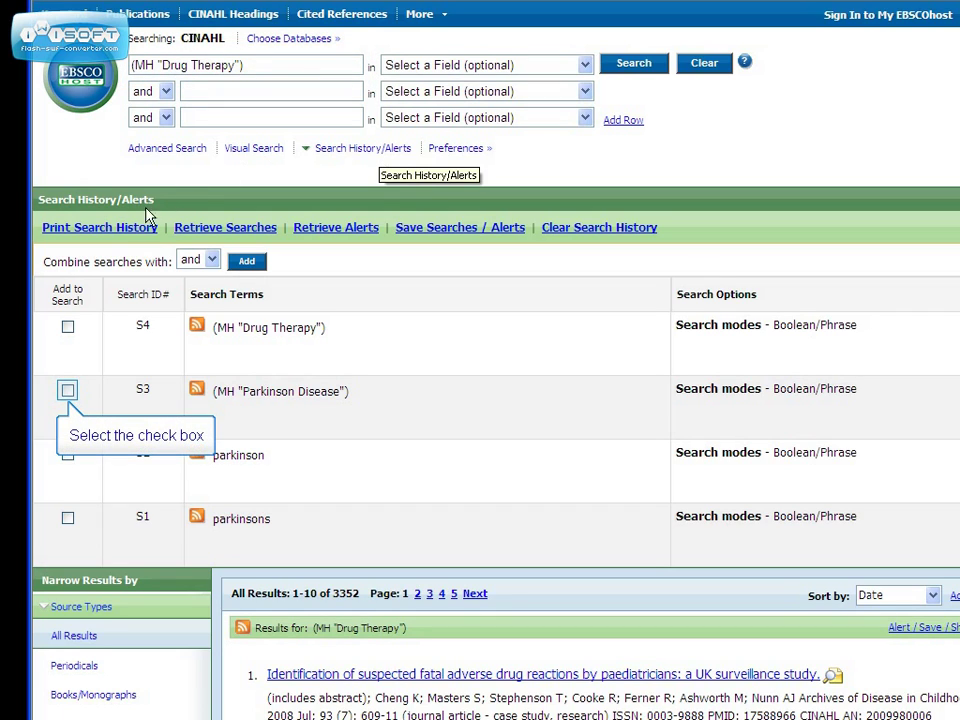
left_click(68, 391)
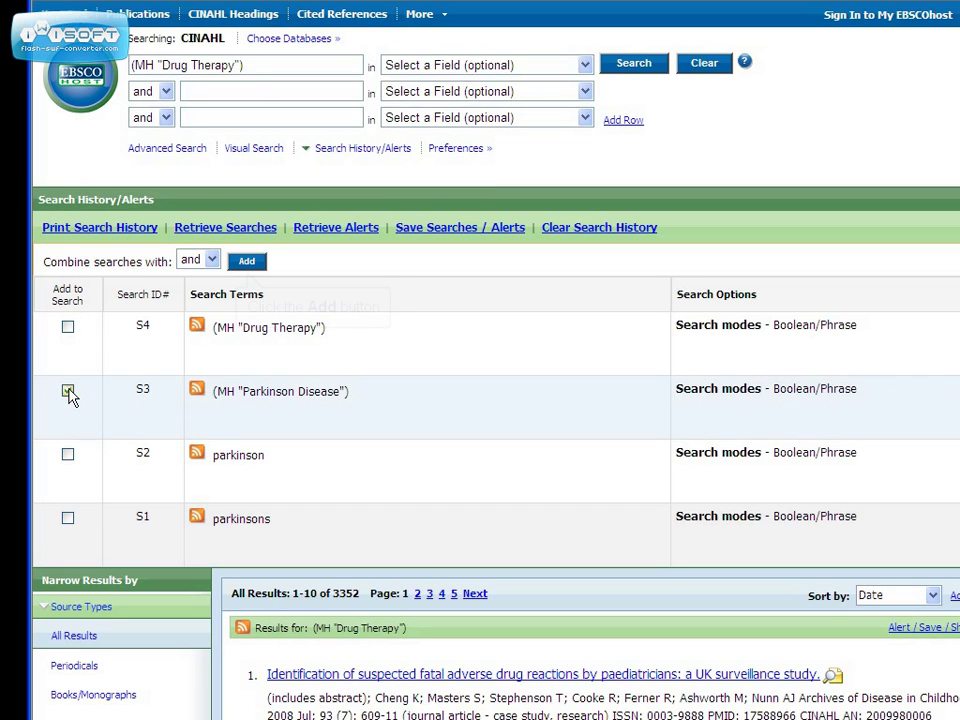
left_click(252, 264)
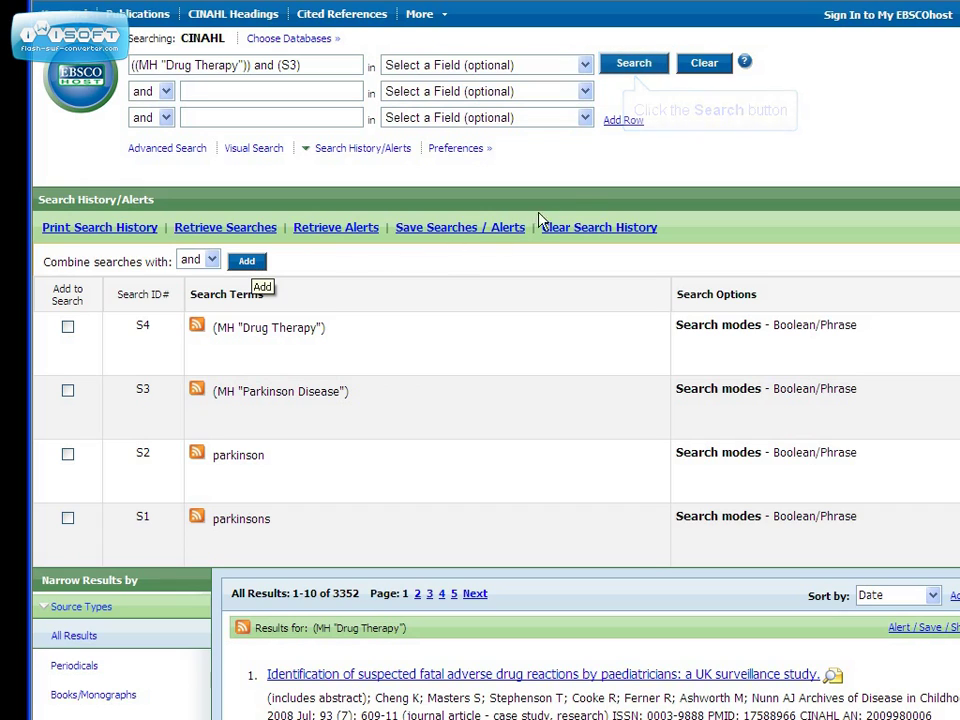
left_click(640, 65)
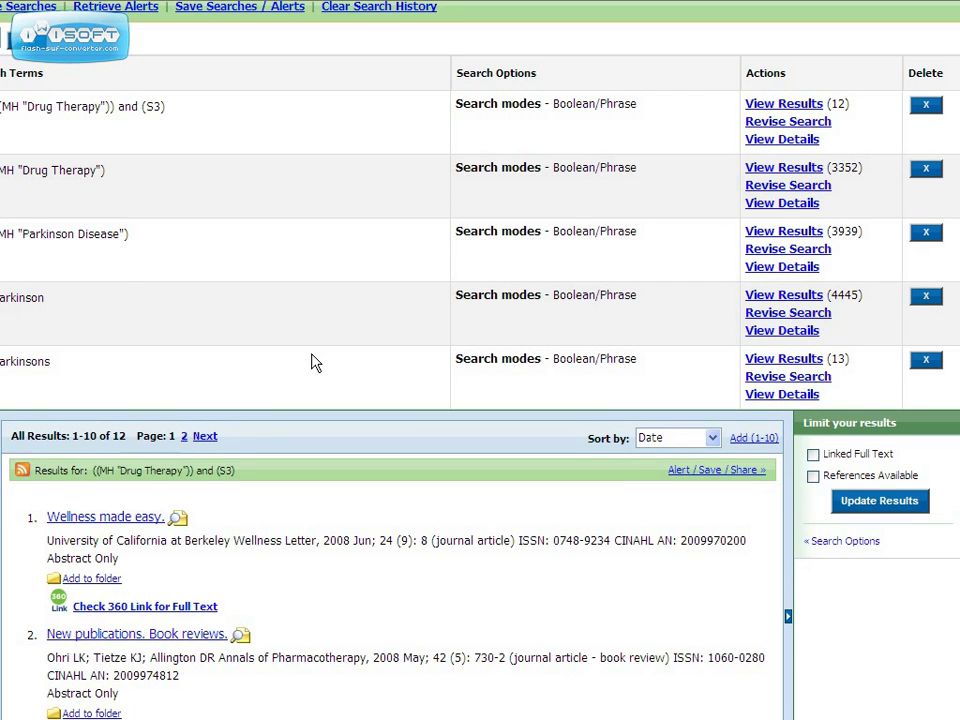
scroll(312, 363, "down", 3)
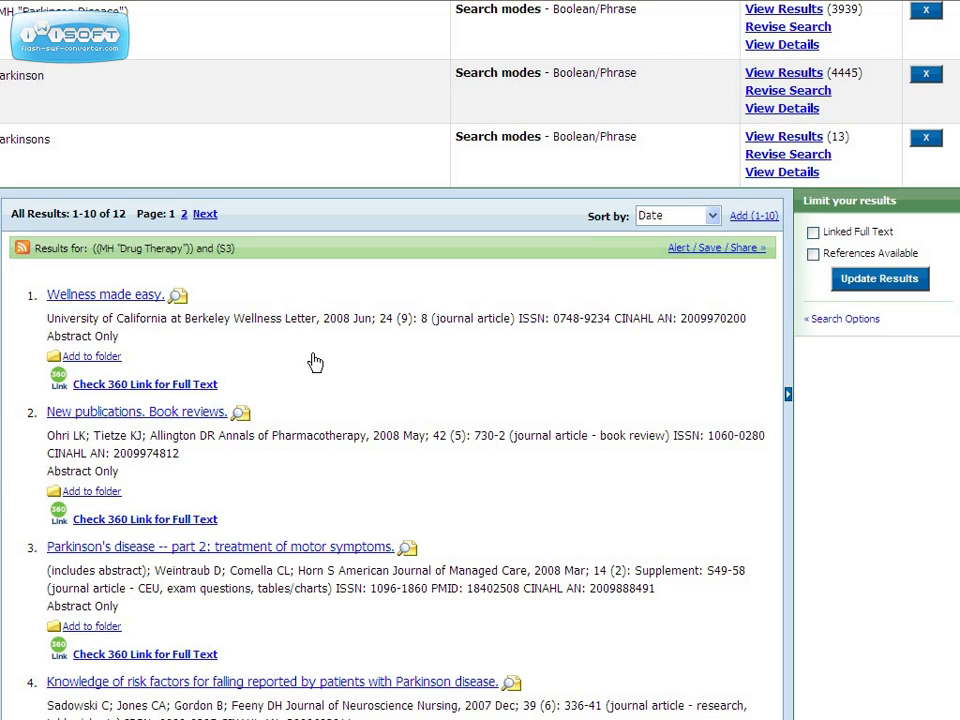
scroll(463, 392, "down", 10)
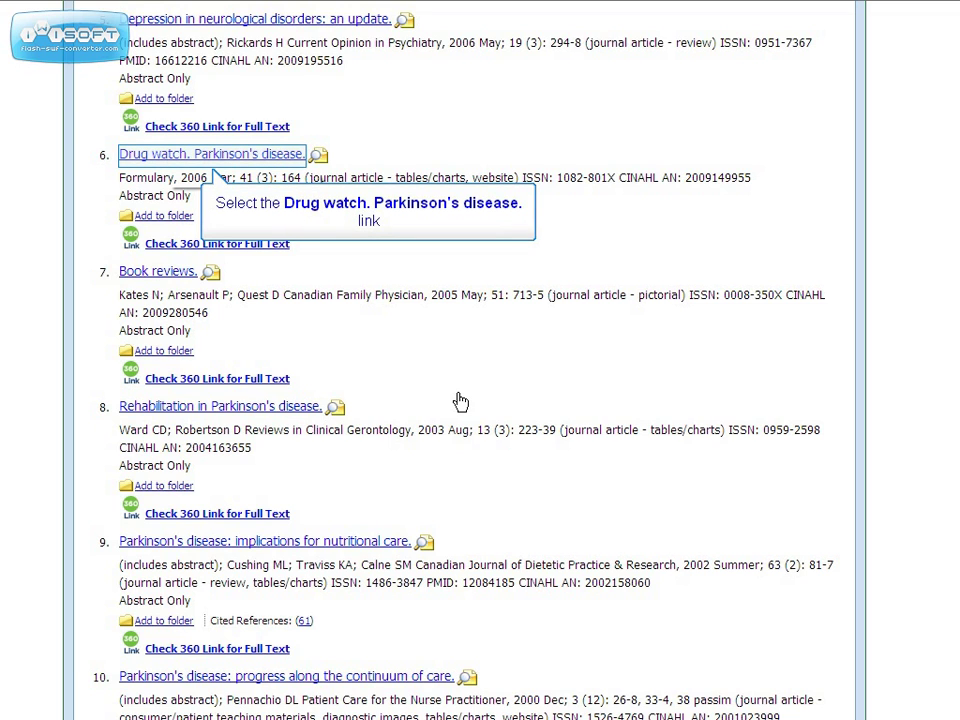
left_click(168, 156)
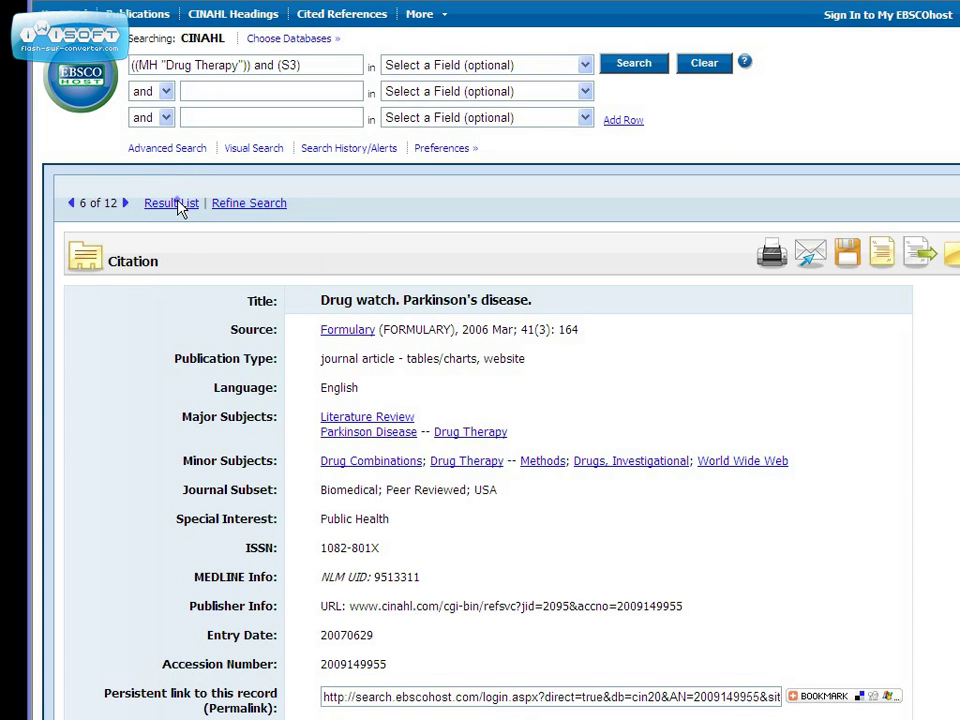
left_click(178, 205)
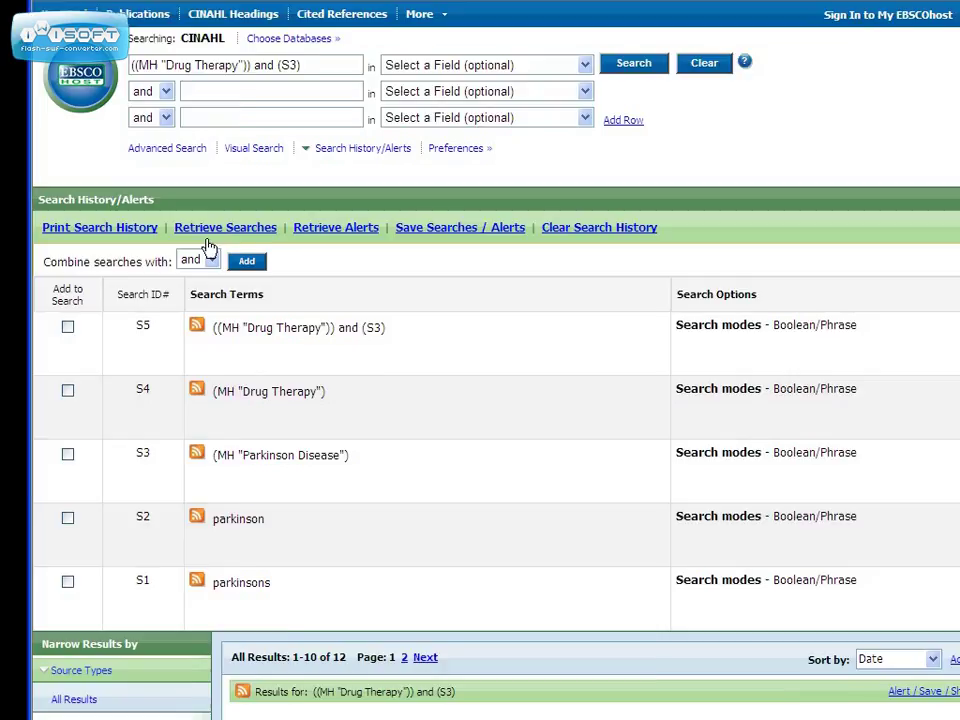
scroll(208, 247, "down", 15)
scroll(208, 247, "up", 3)
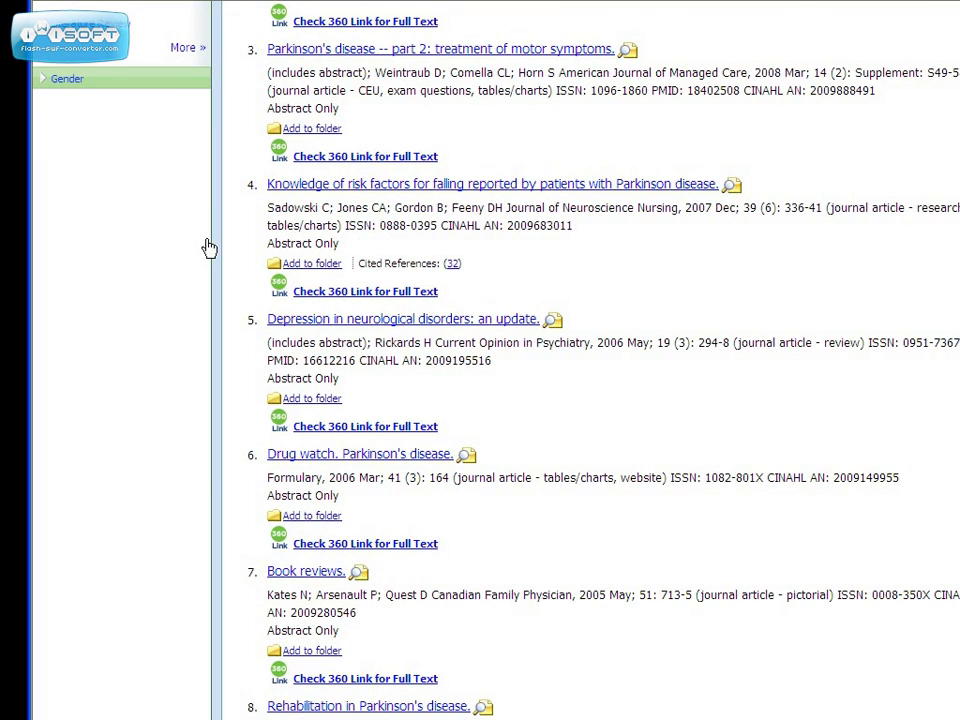
scroll(208, 247, "up", 5)
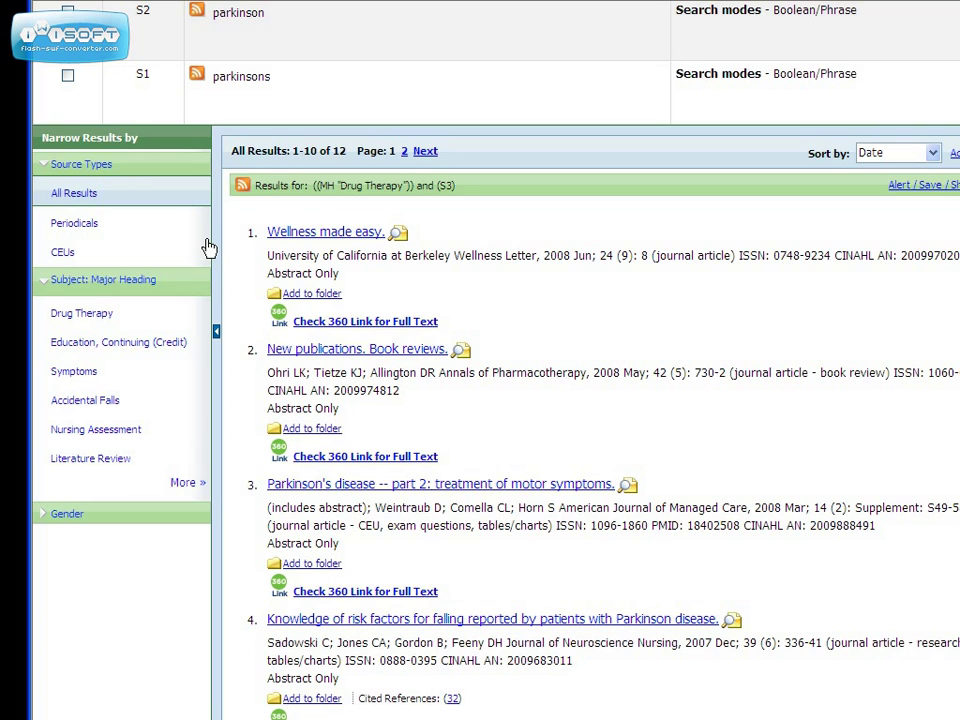
scroll(208, 247, "up", 1)
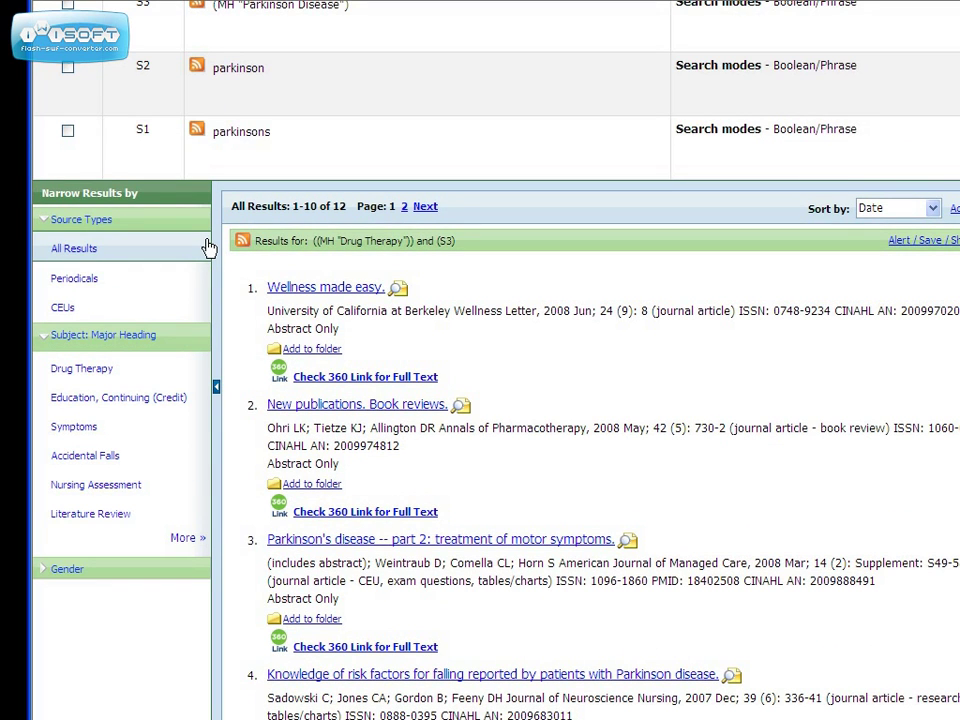
scroll(208, 247, "up", 8)
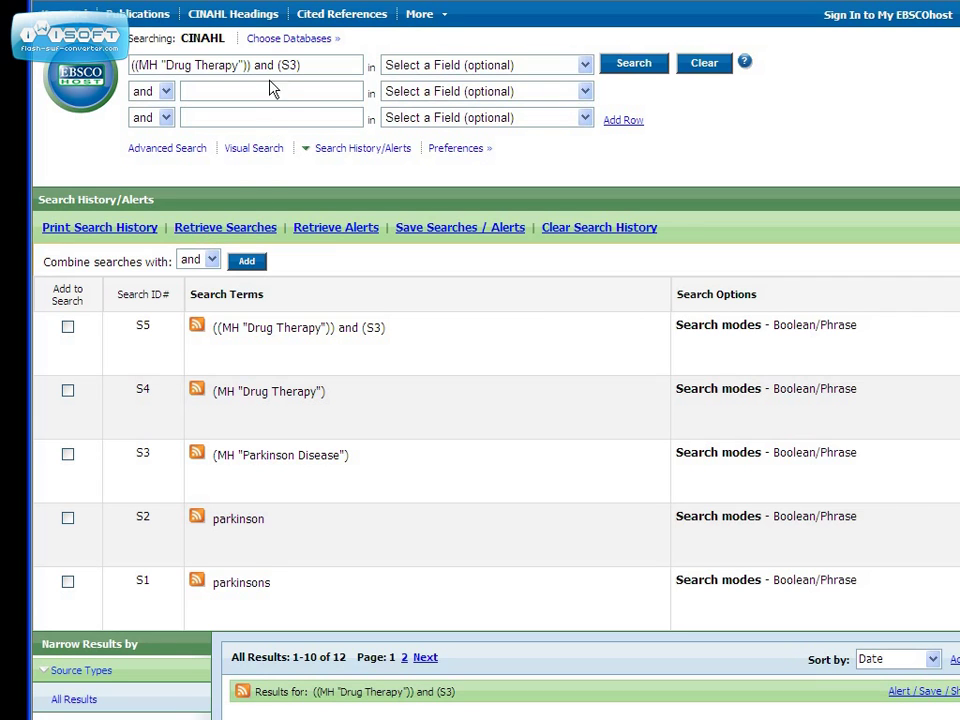
Change the query to (S3) and 'drugs or medication', returning 360 results as S6.
left_click_drag(272, 66, 130, 66)
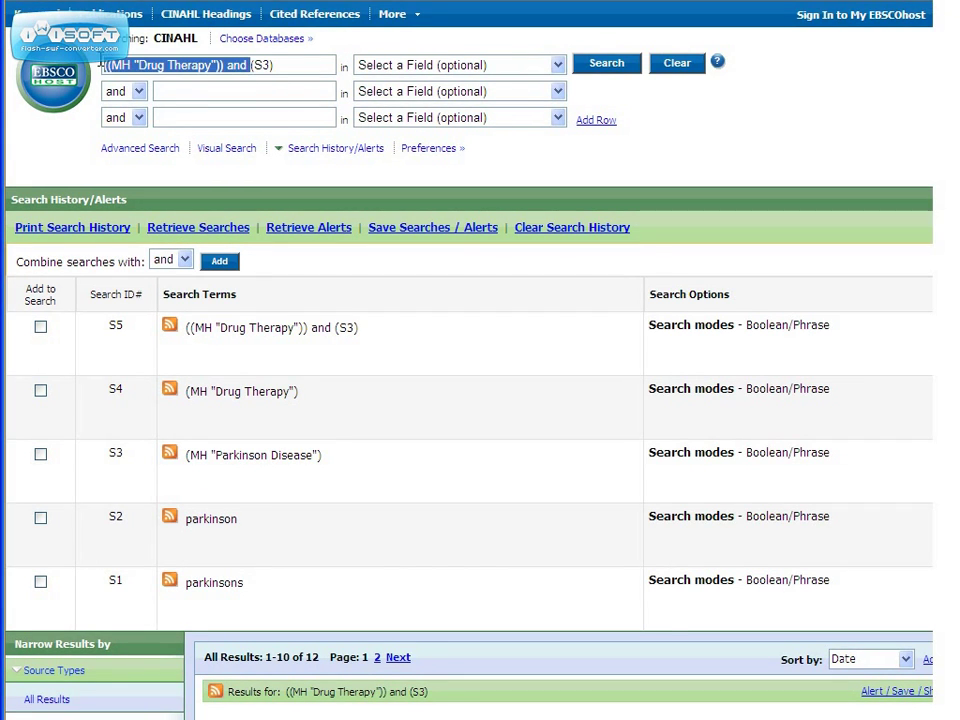
key("BackSpace")
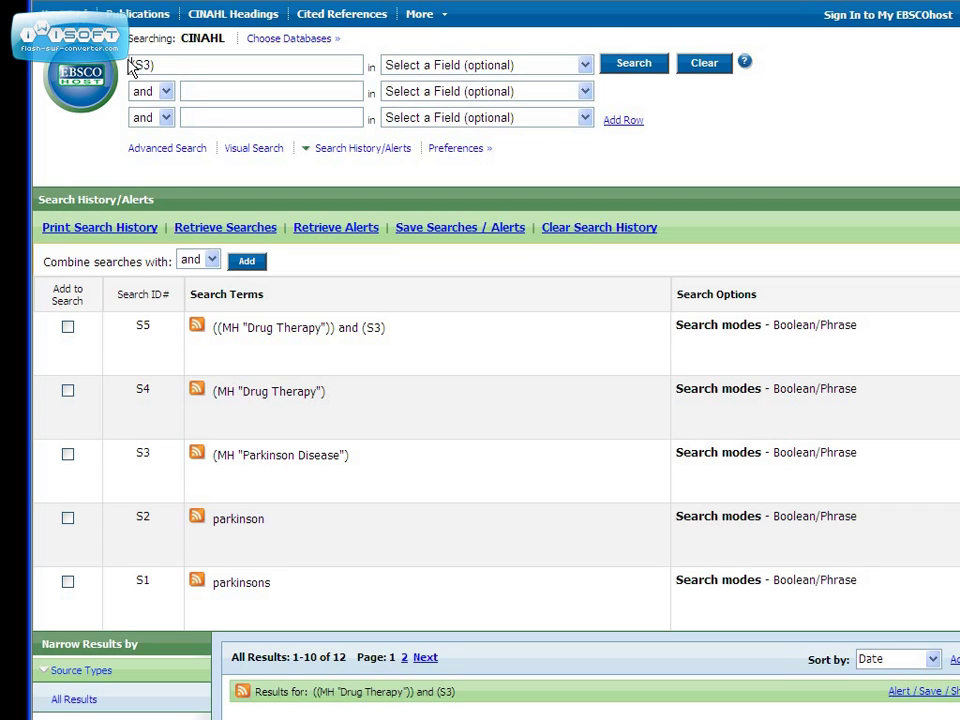
left_click(186, 91)
type("drugs or me")
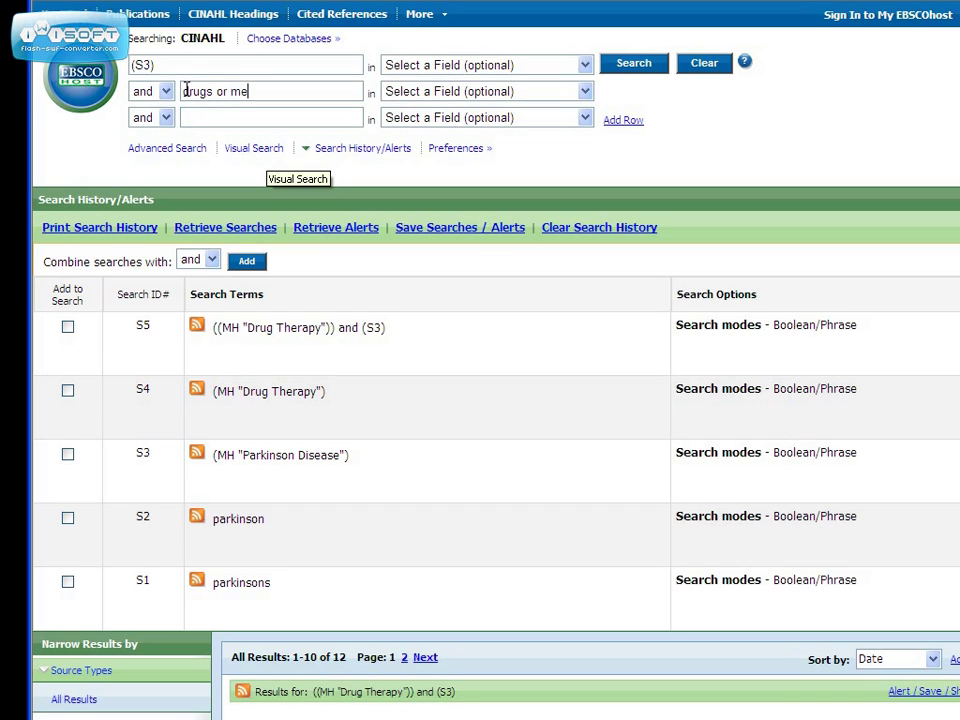
type("dication")
left_click(633, 63)
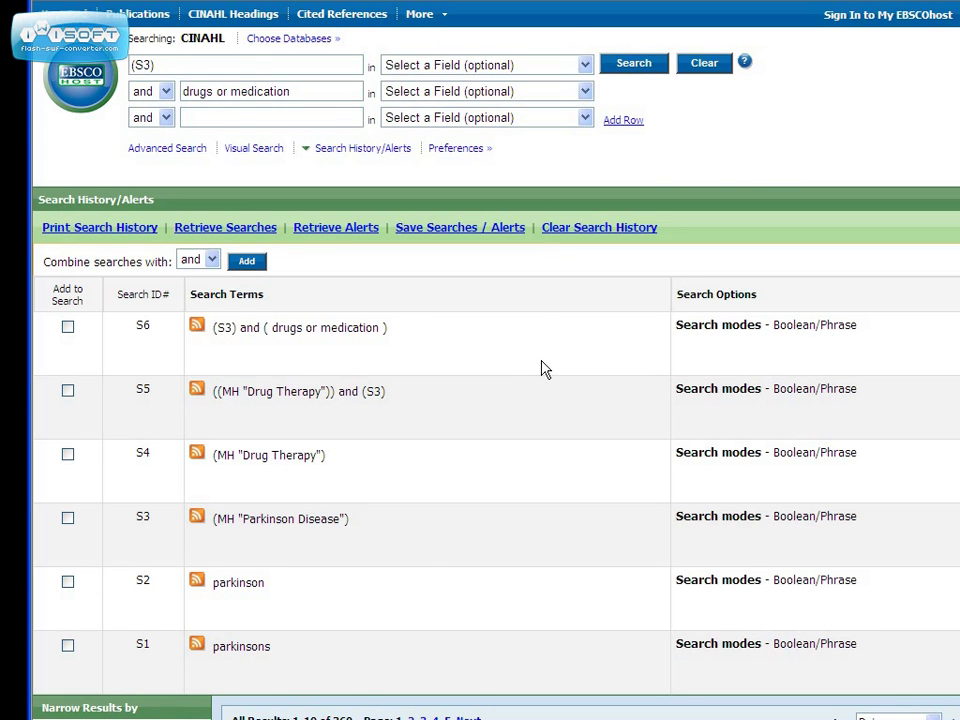
scroll(537, 366, "down", 3)
scroll(516, 368, "down", 1)
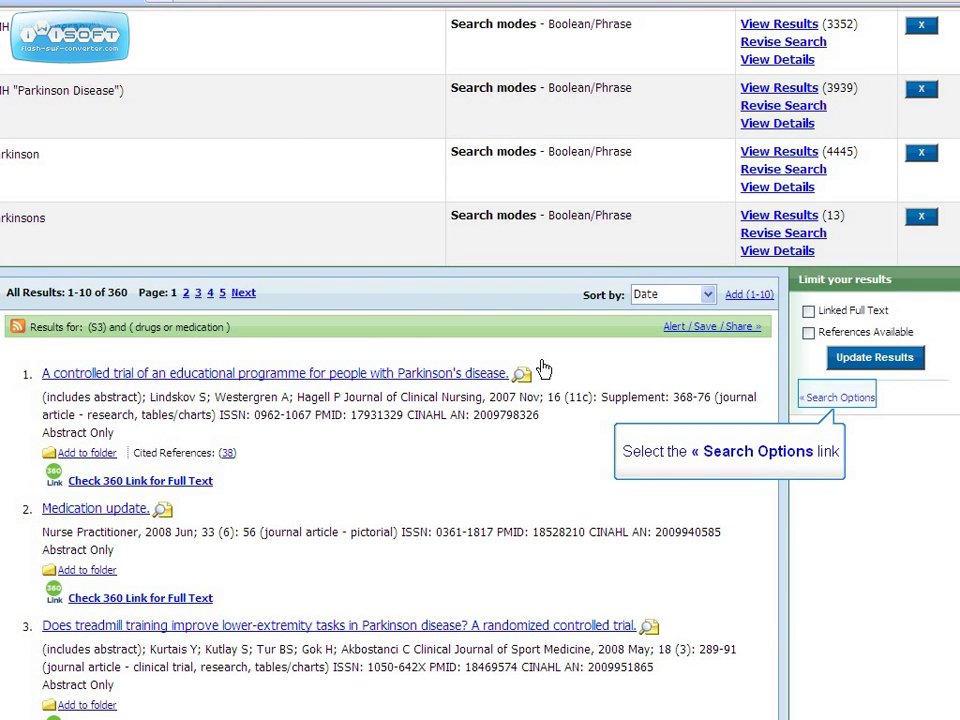
Limit results to 2003–2008, Peer Reviewed and Research Article, leaving 89 results.
left_click(854, 400)
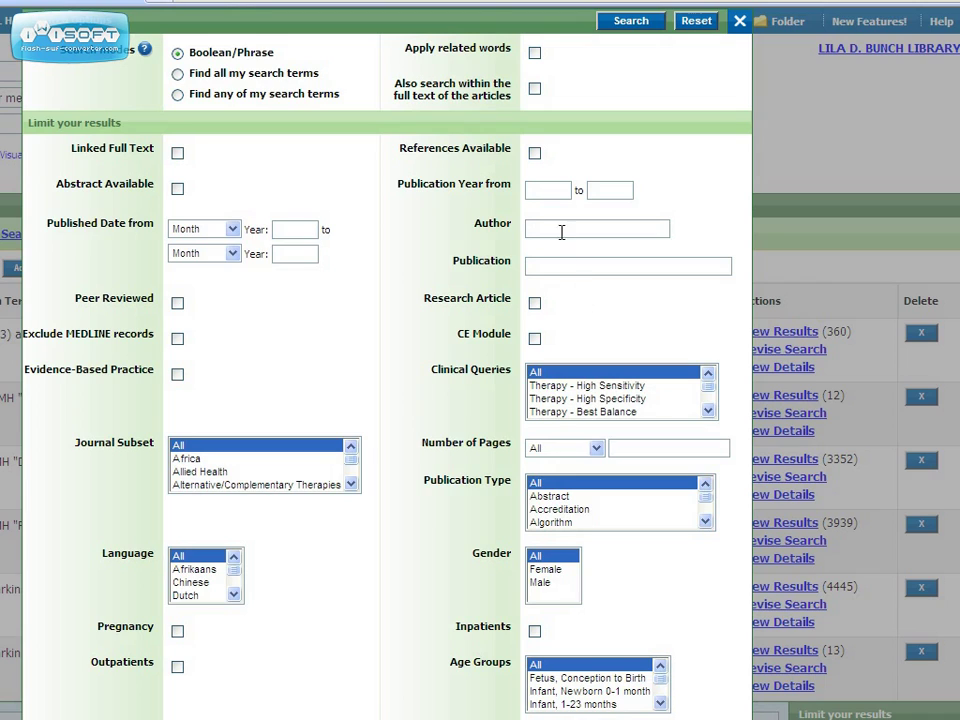
left_click(558, 190)
type("2003")
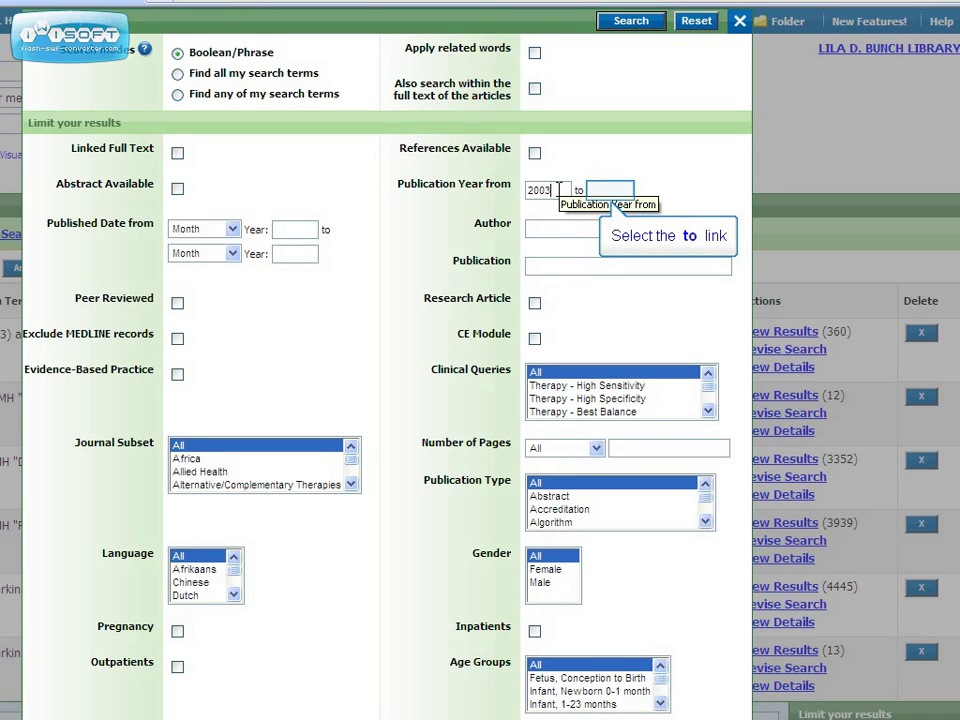
left_click(617, 190)
type("2")
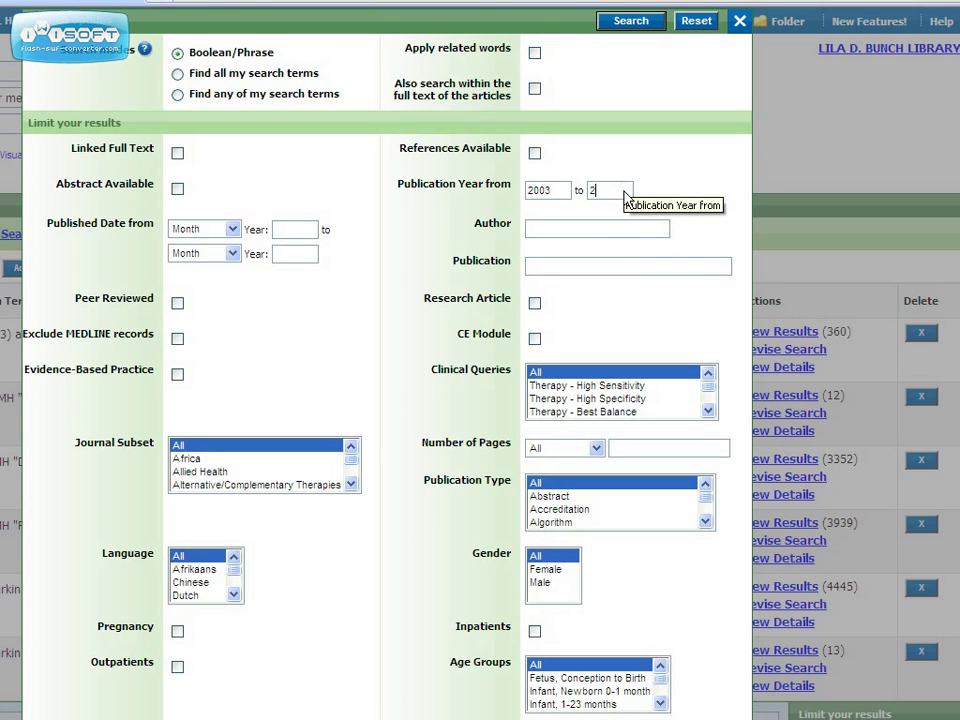
type("008")
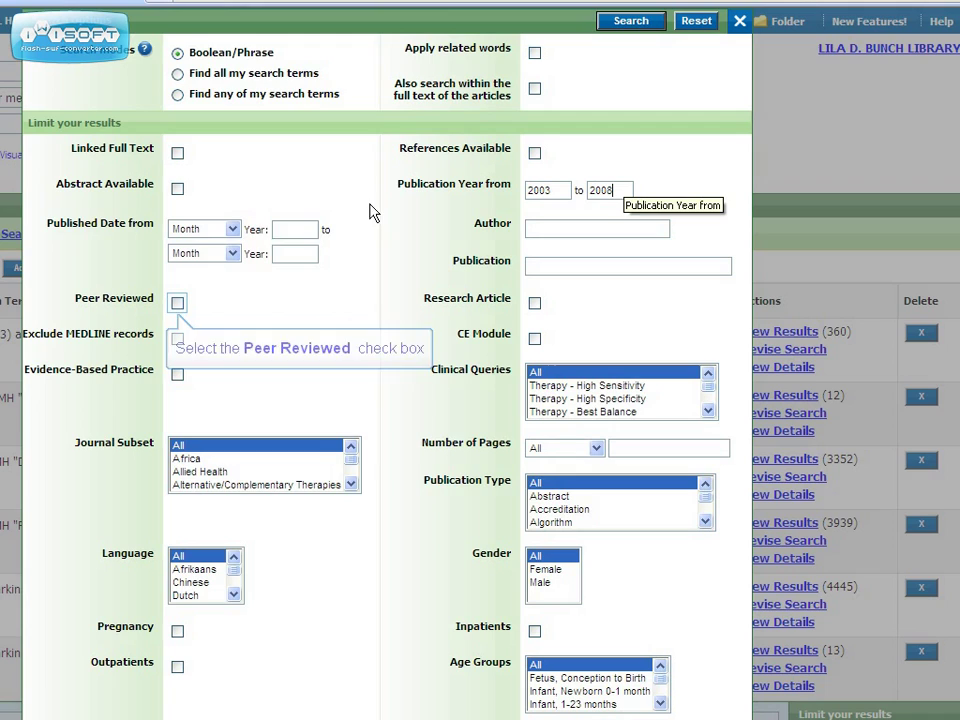
left_click(178, 302)
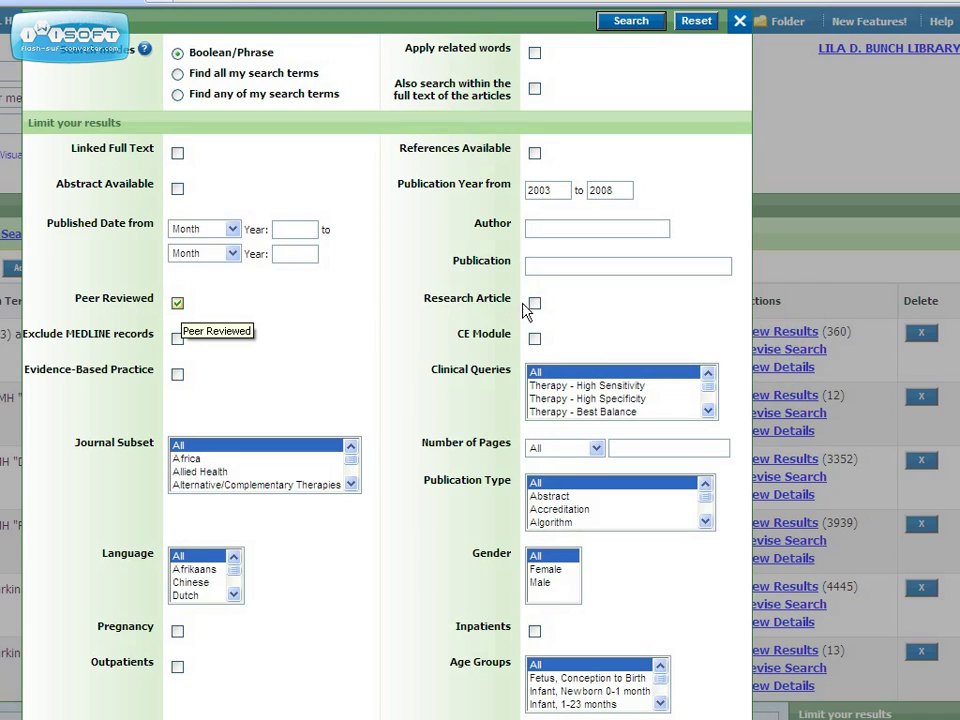
left_click(534, 304)
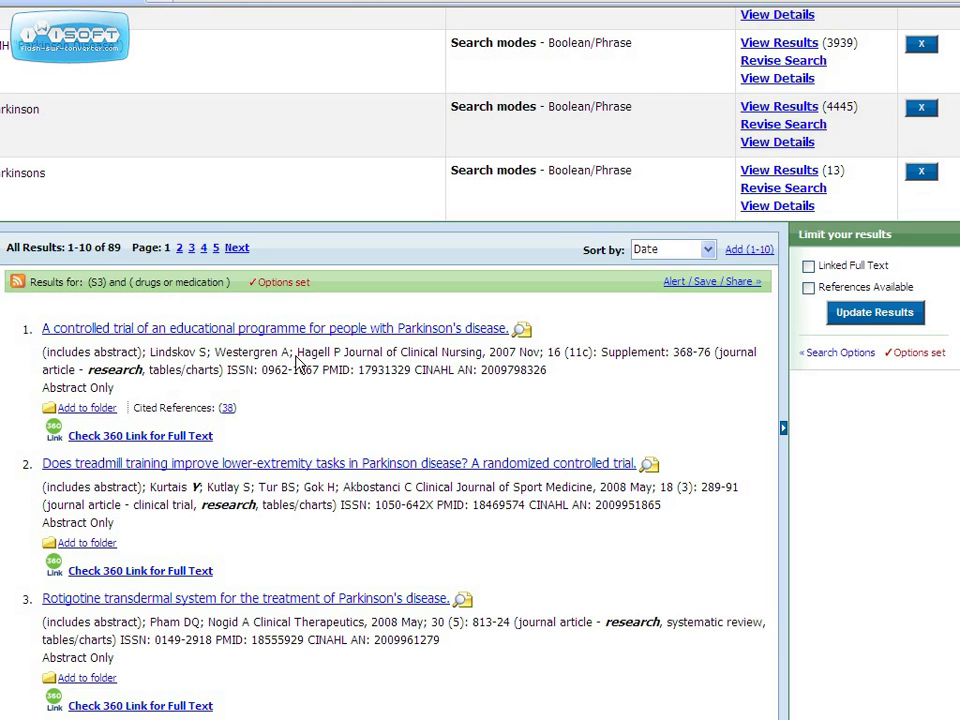
Save the Rotigotine transdermal system article (result 3 of 89) to the folder and open its record.
left_click(73, 600)
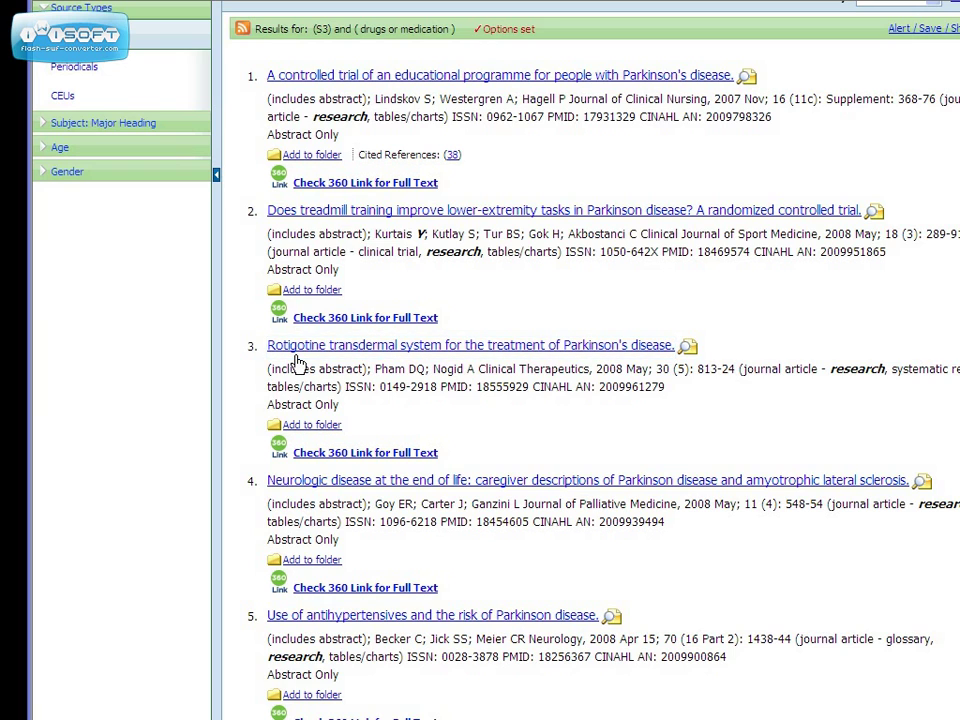
left_click(553, 345)
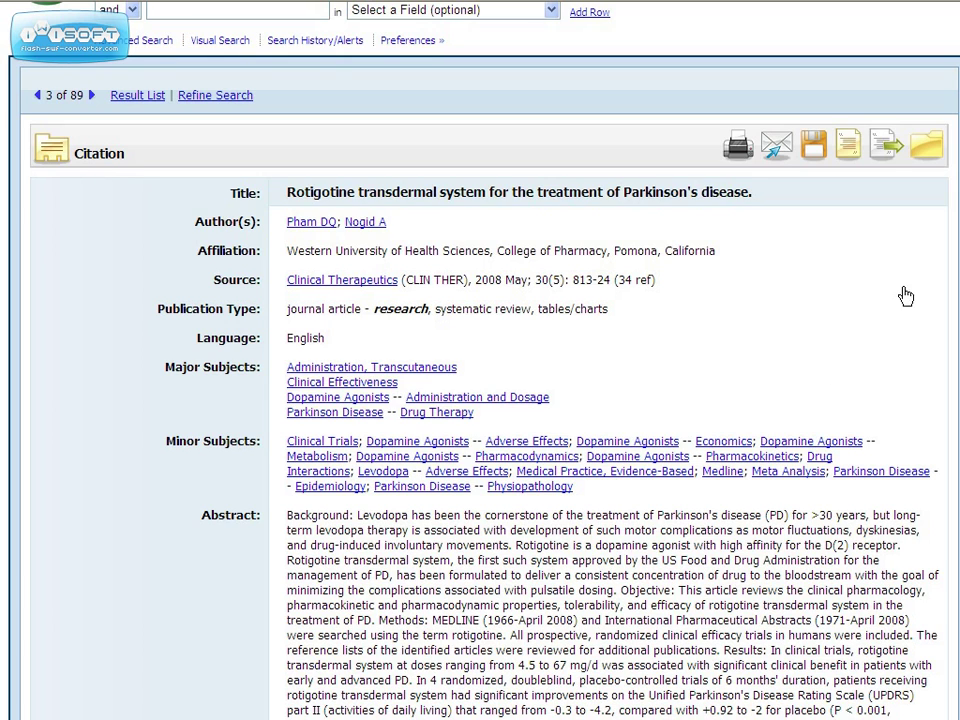
scroll(932, 160, "up", 2)
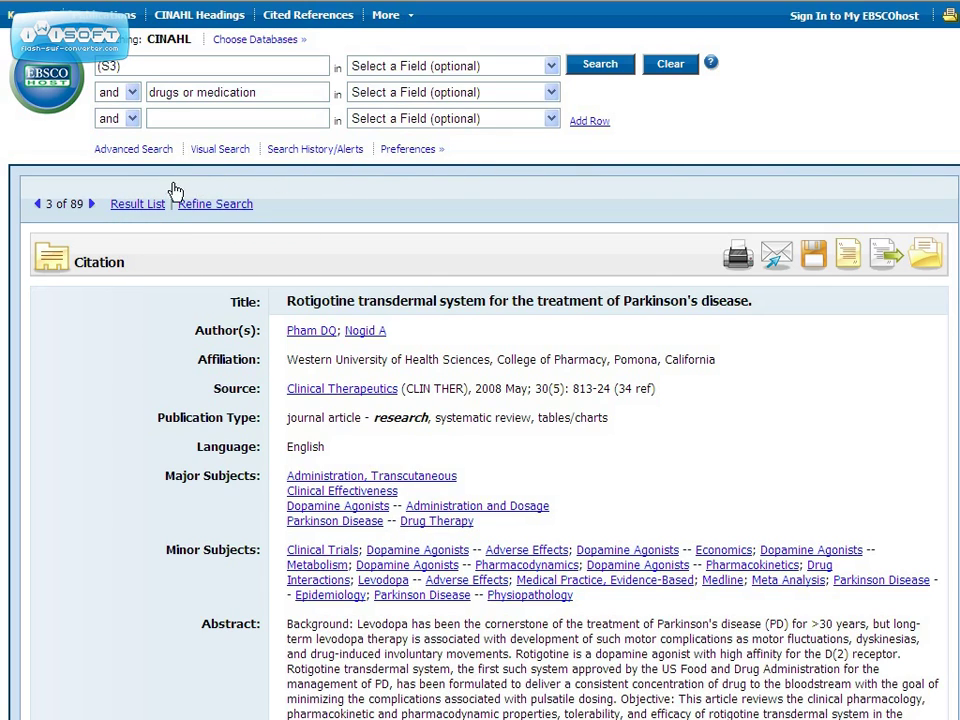
Return to the 89-result list and move to results 11–20.
left_click(140, 204)
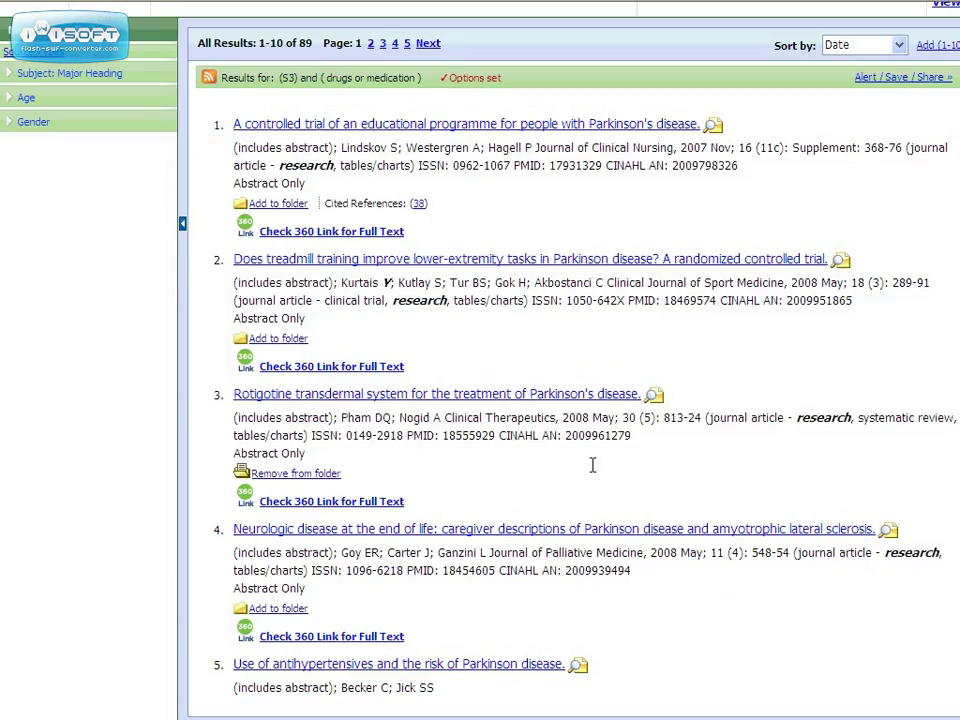
scroll(677, 518, "down", 3)
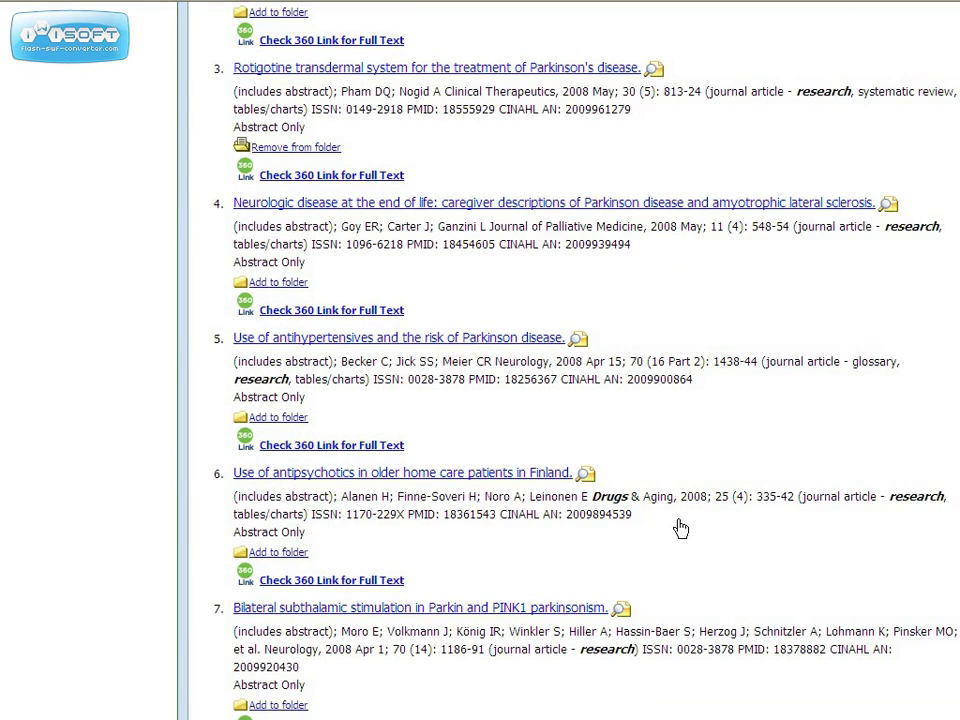
scroll(680, 528, "down", 4)
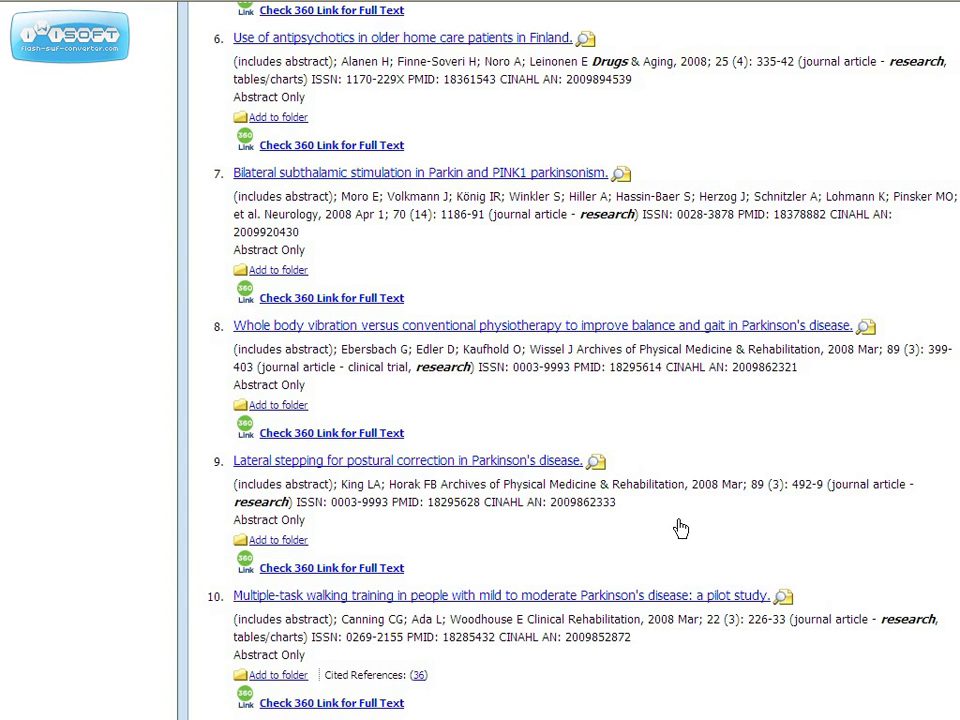
scroll(680, 528, "down", 2)
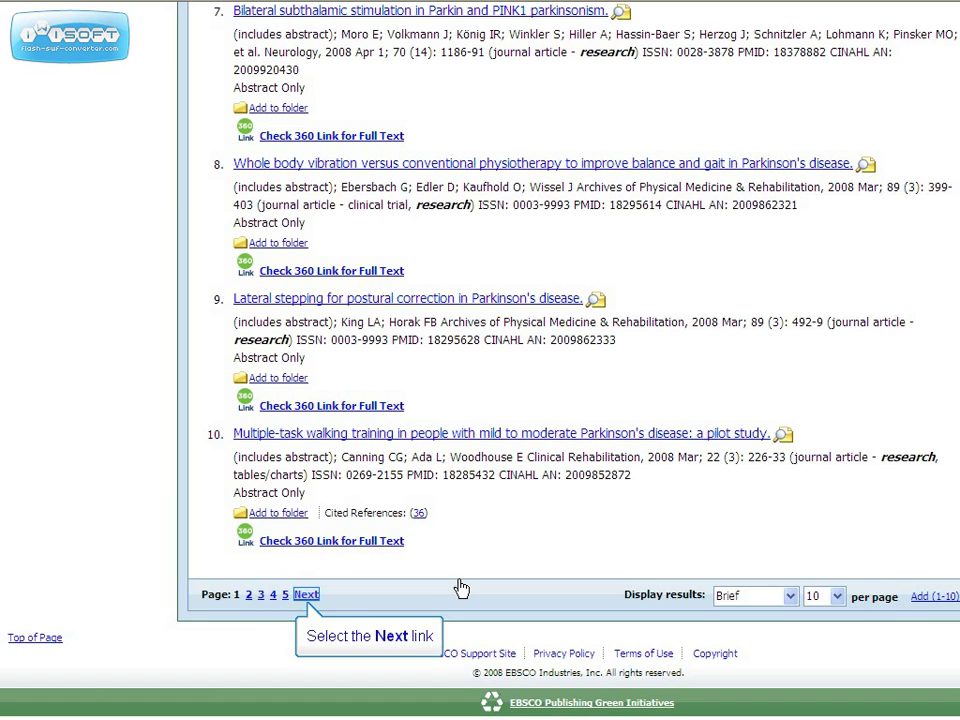
left_click(306, 595)
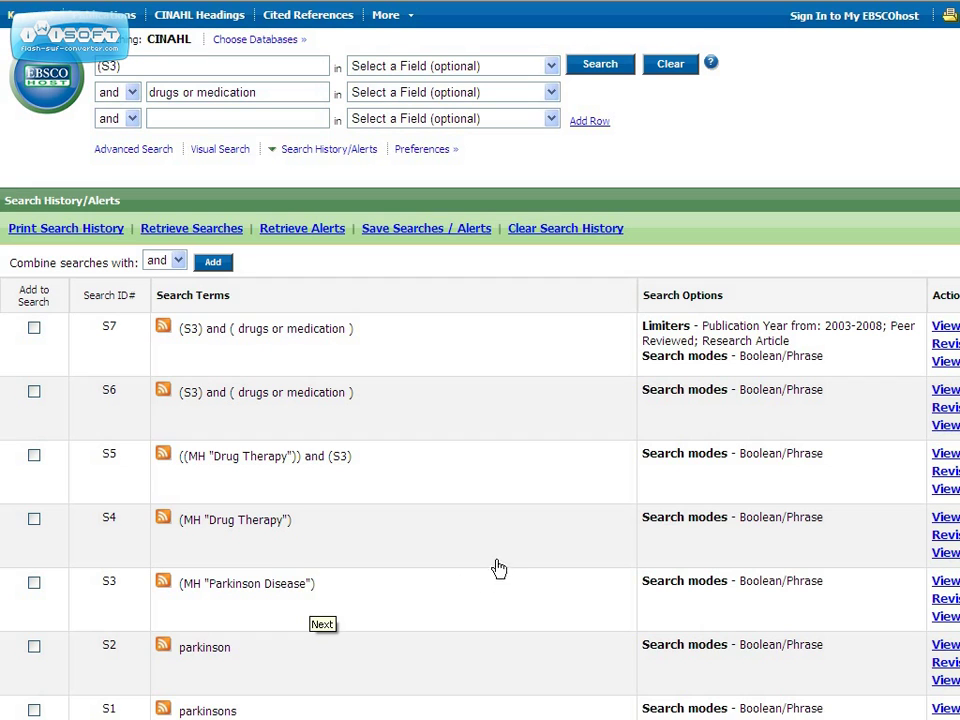
scroll(512, 539, "down", 6)
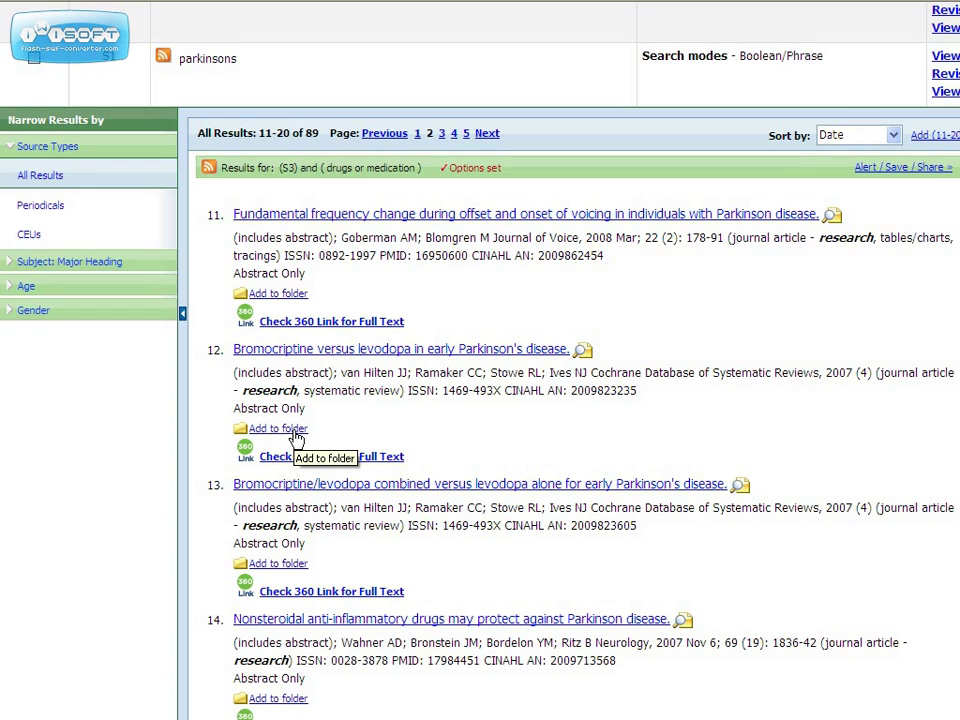
Add the Bromocriptine versus levodopa and Nonsteroidal anti-inflammatory drugs articles to the folder.
left_click(297, 440)
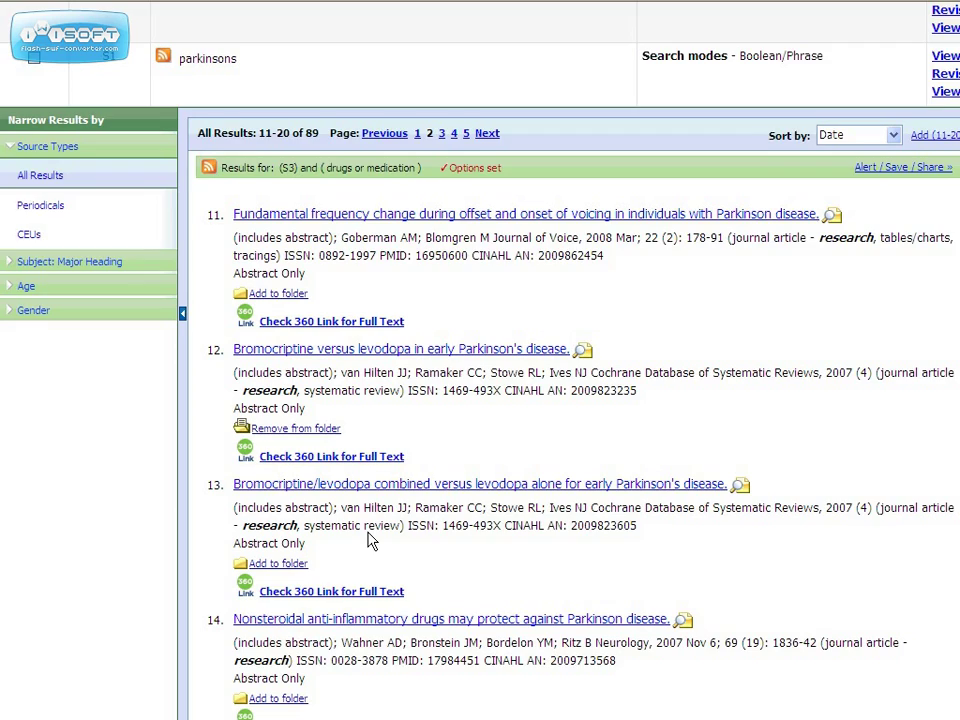
scroll(367, 540, "down", 3)
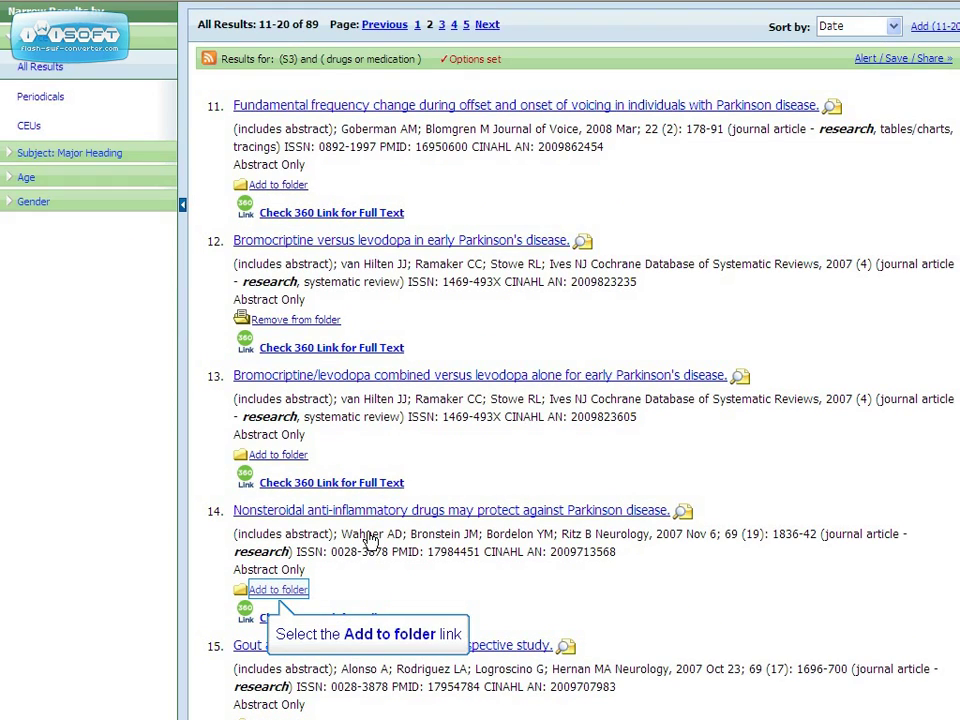
left_click(279, 590)
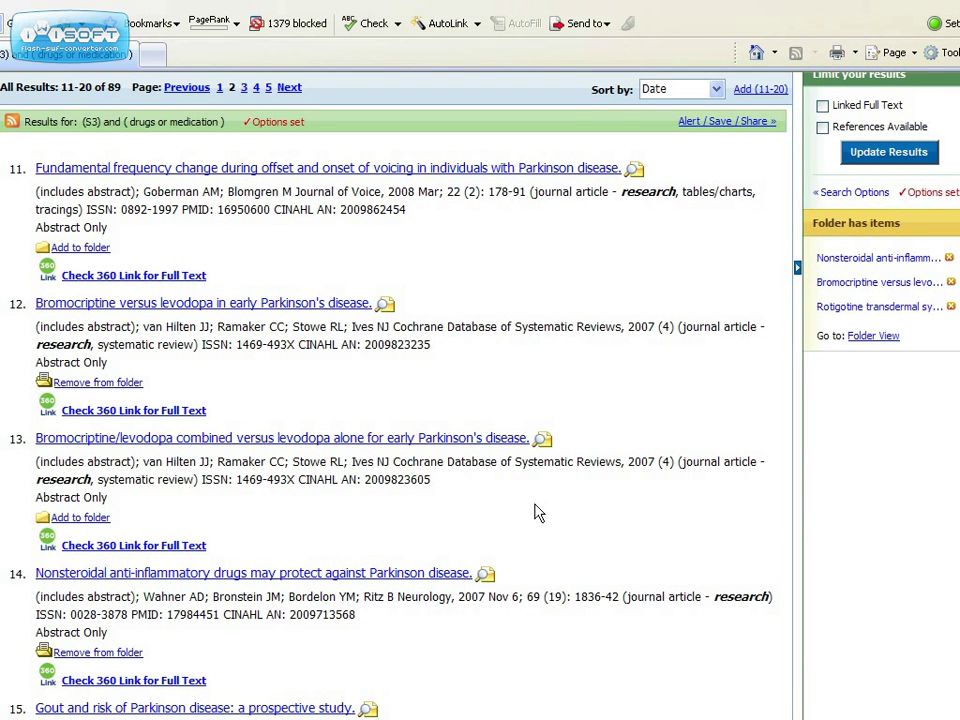
scroll(536, 512, "up", 5)
scroll(480, 400, "up", 4)
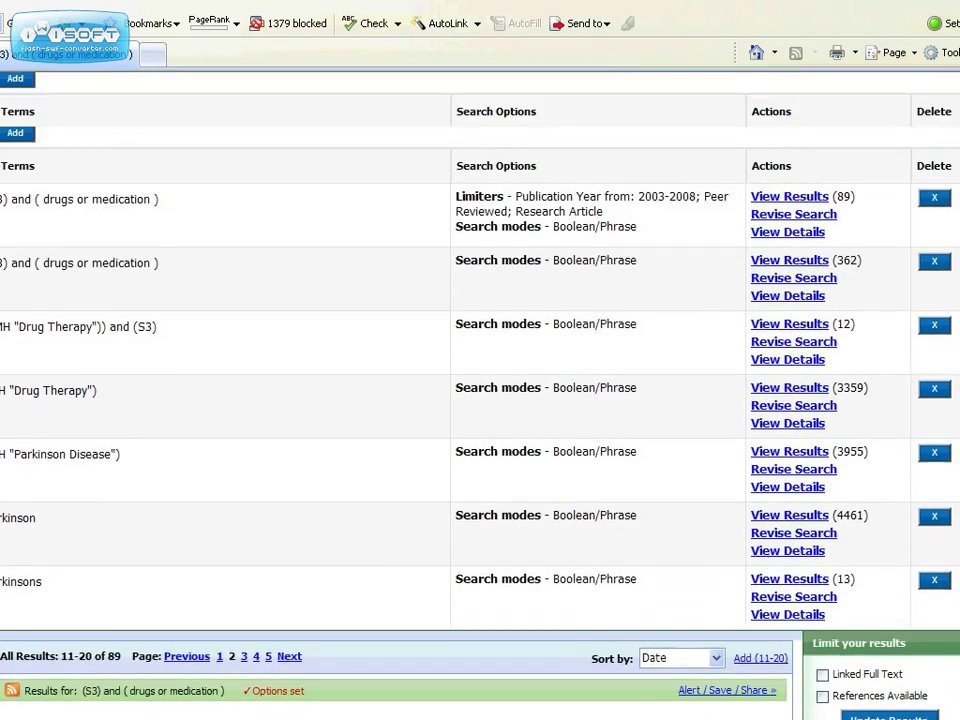
scroll(537, 512, "down", 9)
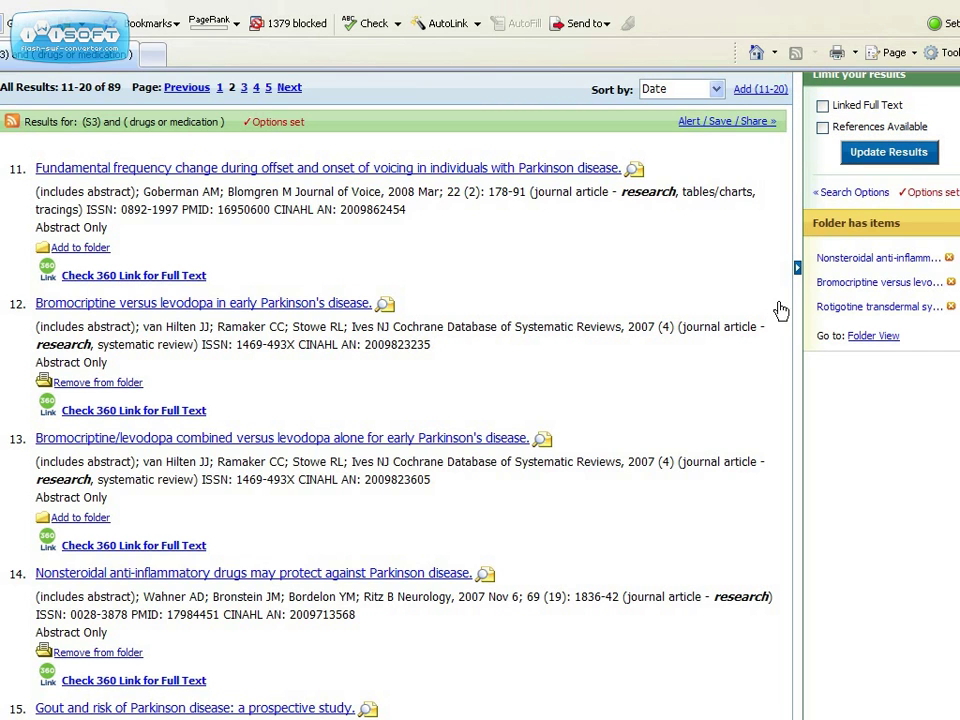
Open the CINAHL folder, then select and clear all three saved Parkinson's articles.
left_click(804, 92)
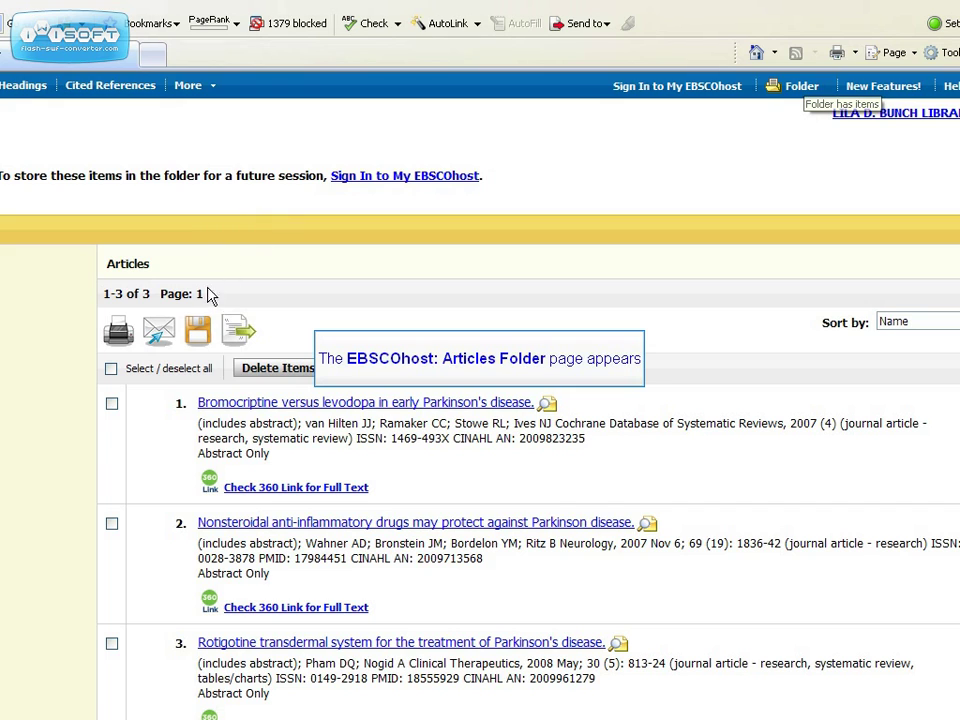
scroll(172, 435, "down", 2)
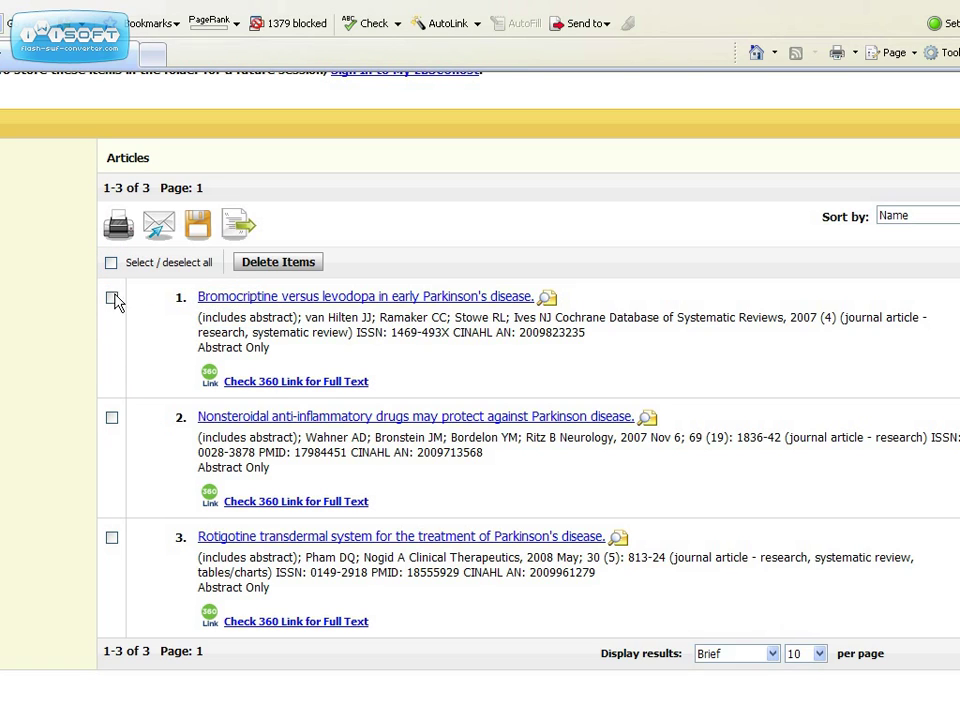
left_click(112, 264)
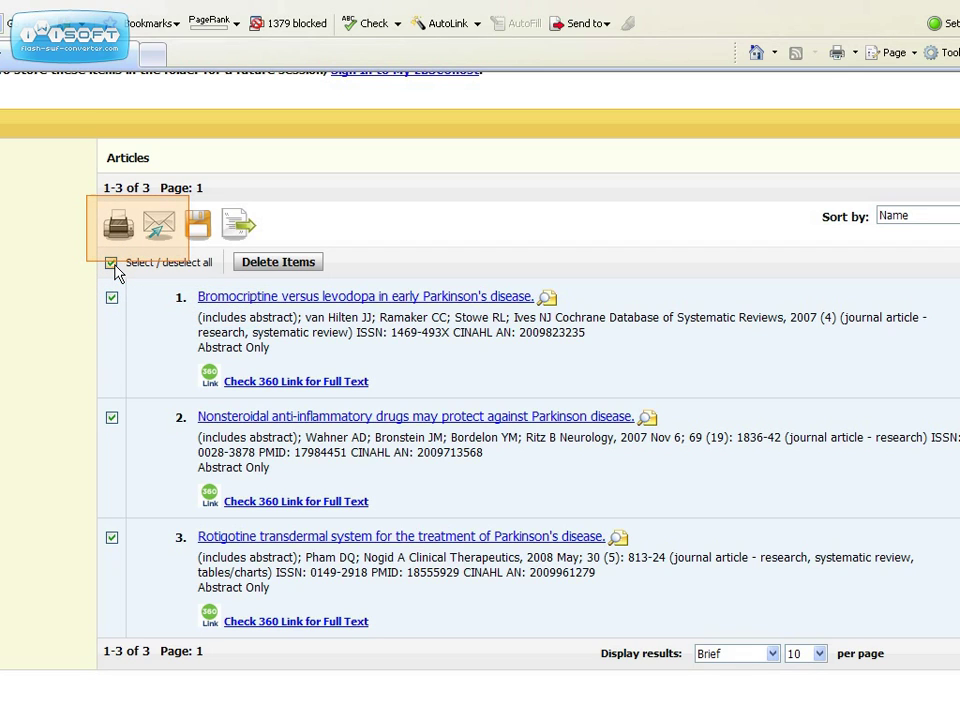
left_click(112, 264)
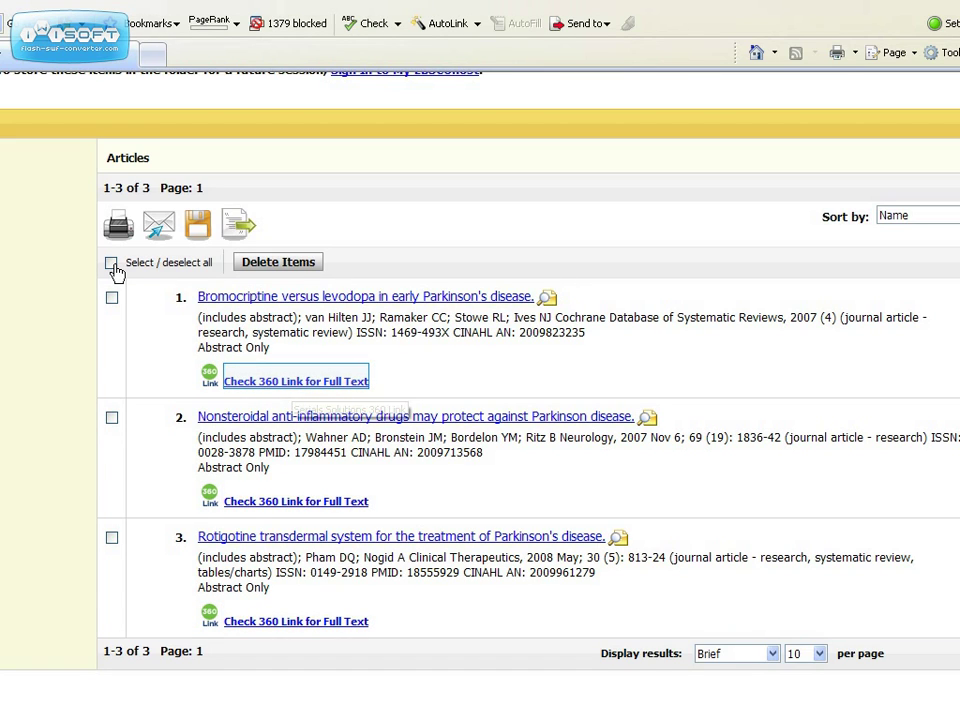
Check 360 Link for the Bromocriptine versus levodopa article, copy its title, and open The Cochrane Library.
left_click(288, 381)
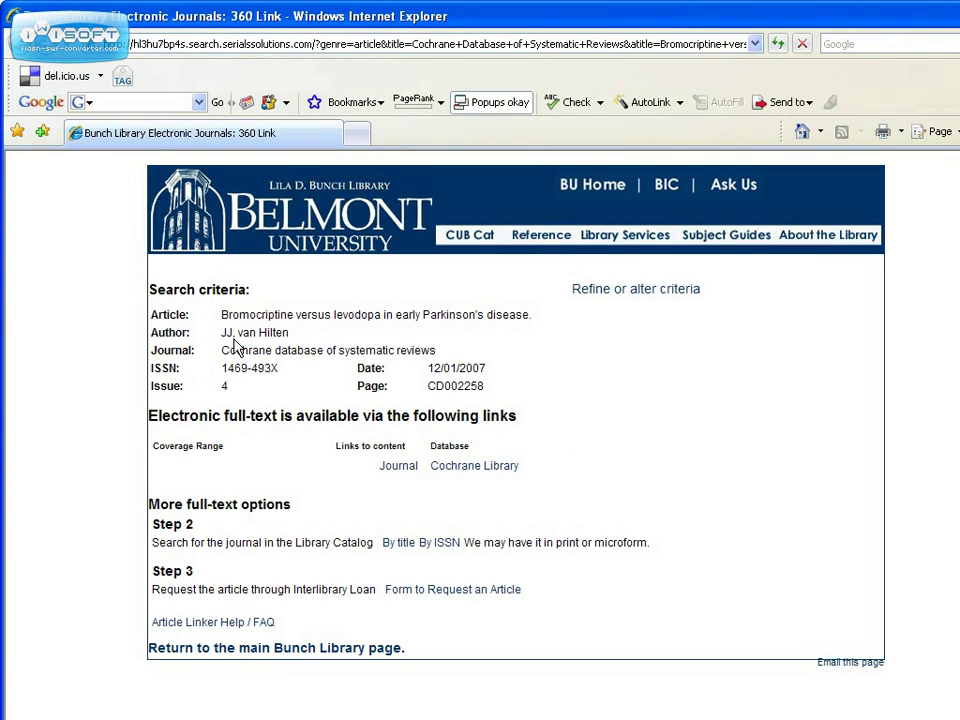
left_click_drag(221, 315, 510, 320)
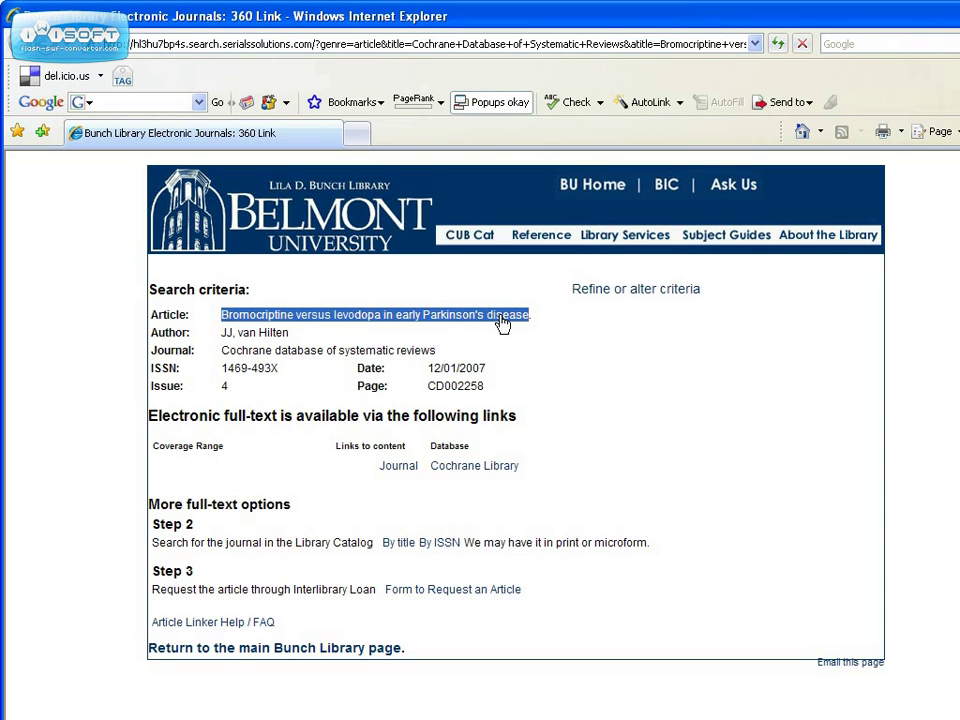
left_click(401, 466)
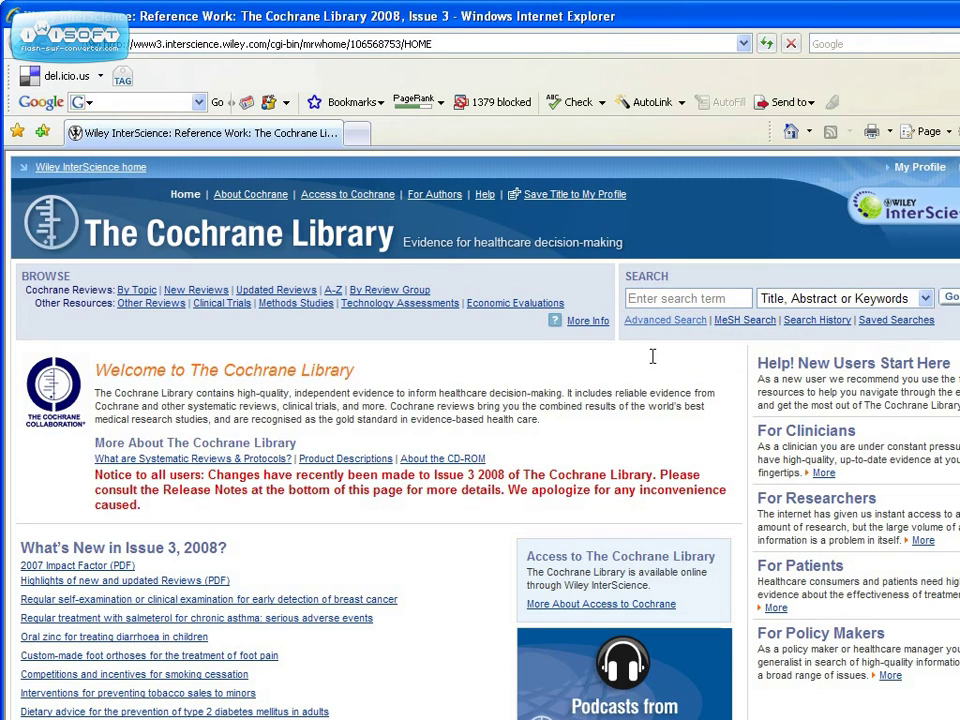
Search The Cochrane Library for 'early Parkinson's disease' and open the Bromocriptine review's record.
left_click(666, 298)
type("early Parkinson's disease")
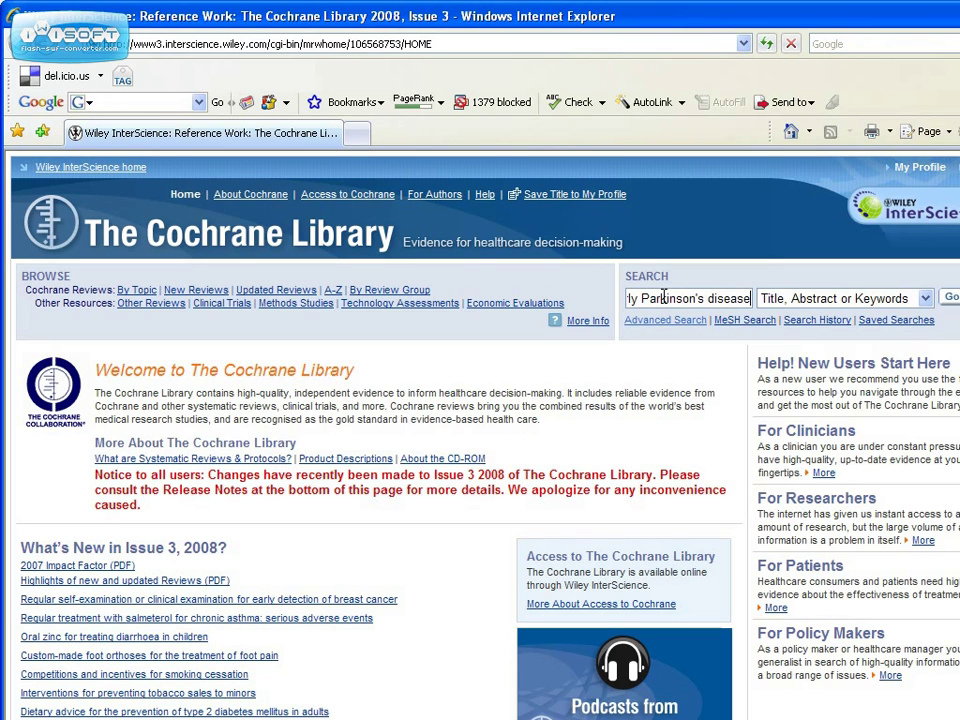
key("Return")
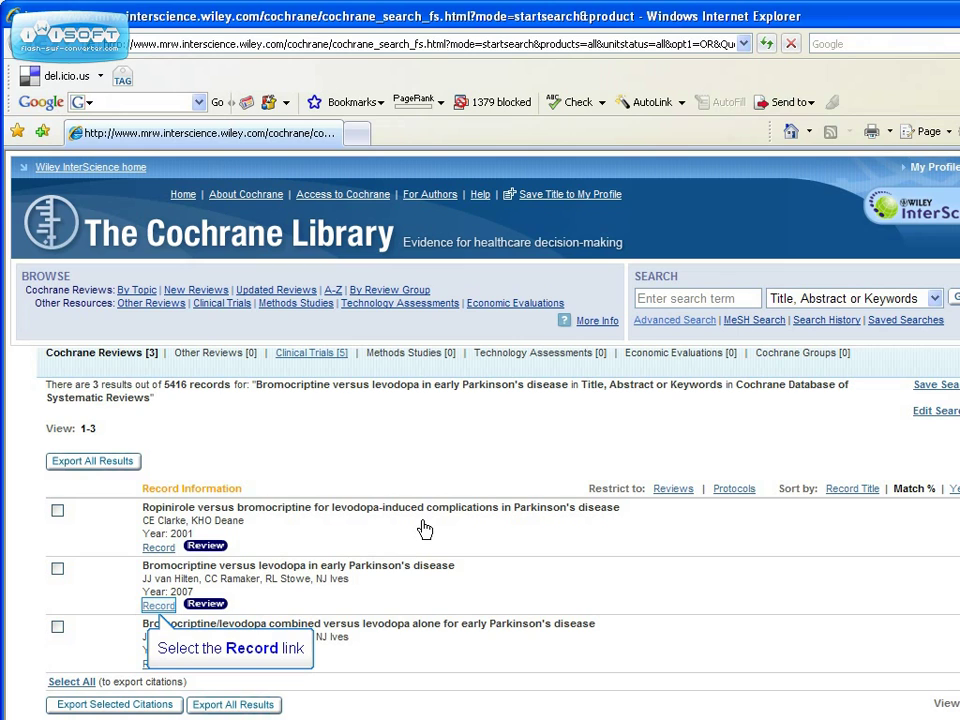
left_click(160, 607)
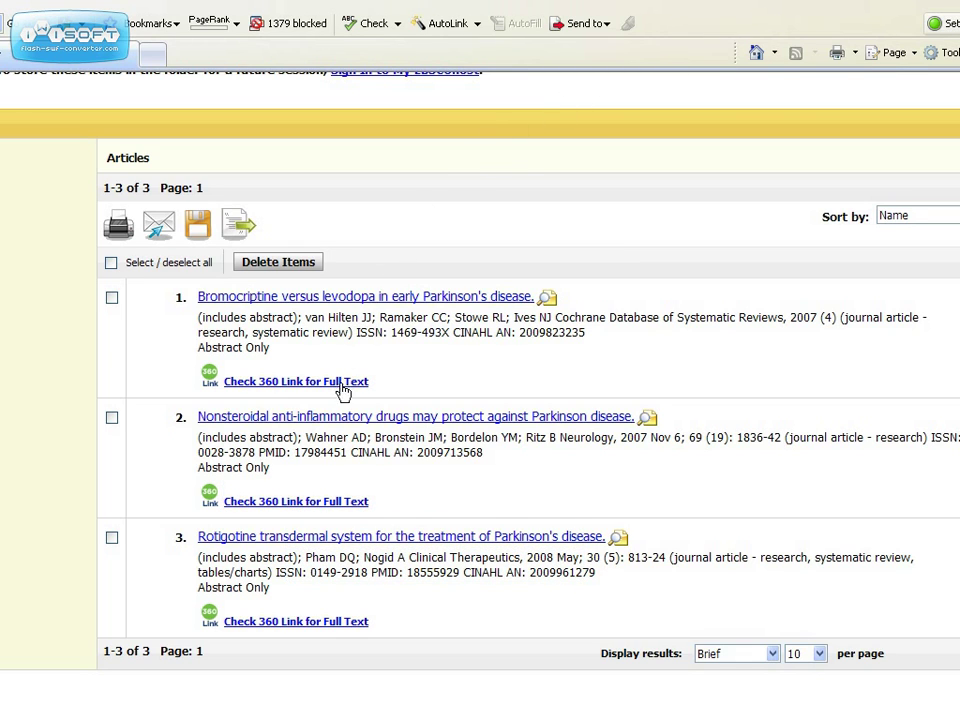
Check the Nonsteroidal anti-inflammatory drugs article in 360 Link; the catalogue ISSN search finds no hits.
left_click(332, 507)
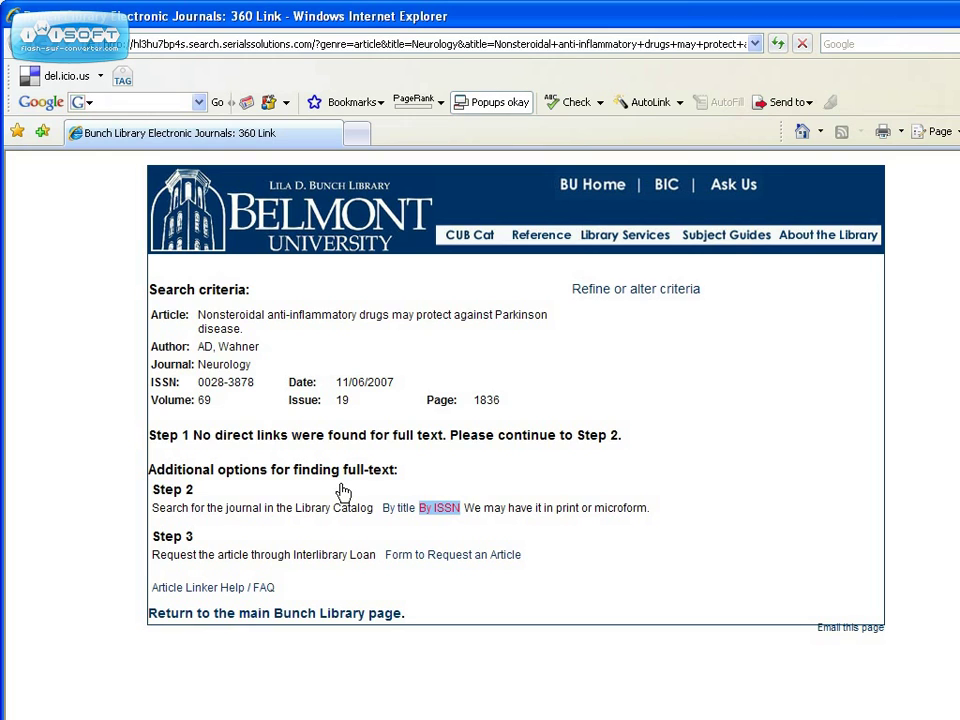
left_click(445, 508)
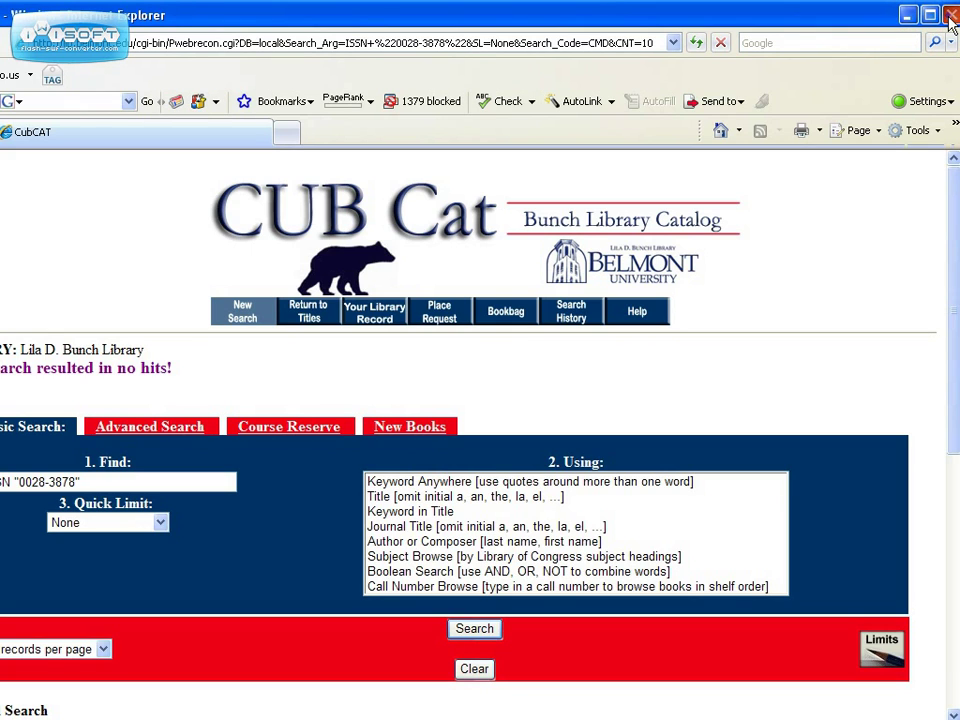
left_click(949, 13)
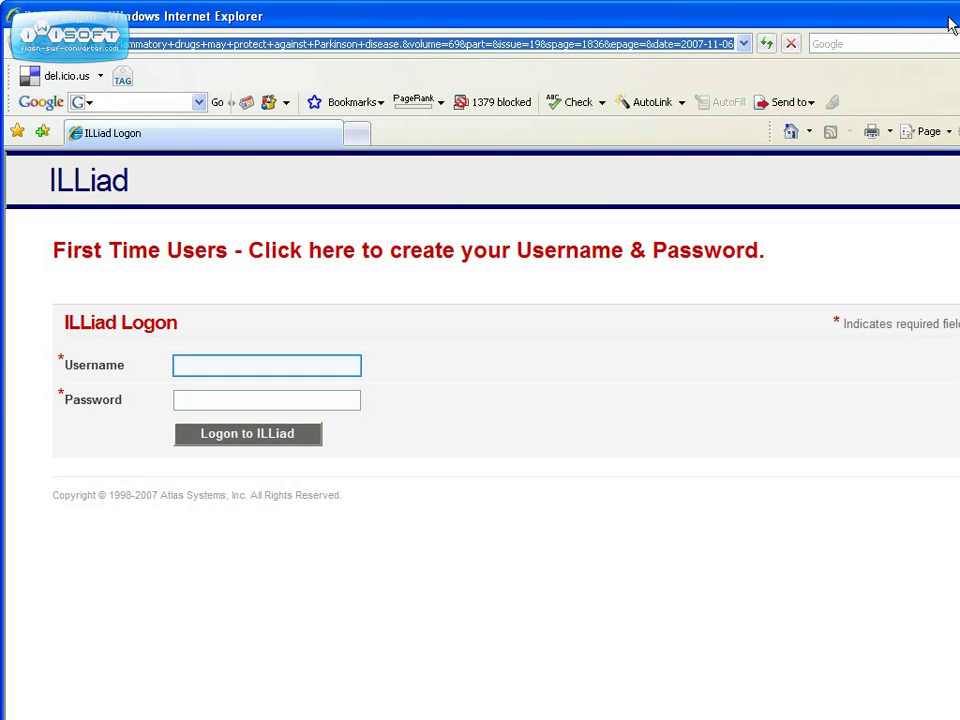
Log on to ILLiad with the username and password and review the pre-filled Article Request form.
left_click(351, 371)
key("Tab")
type("••••")
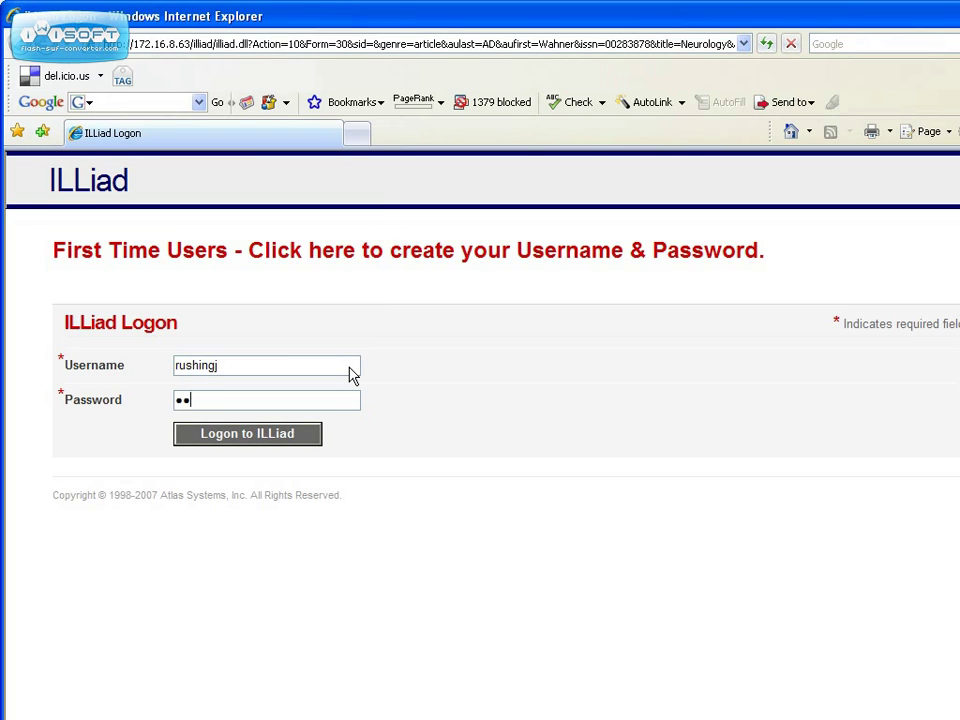
type("••••")
key("Return")
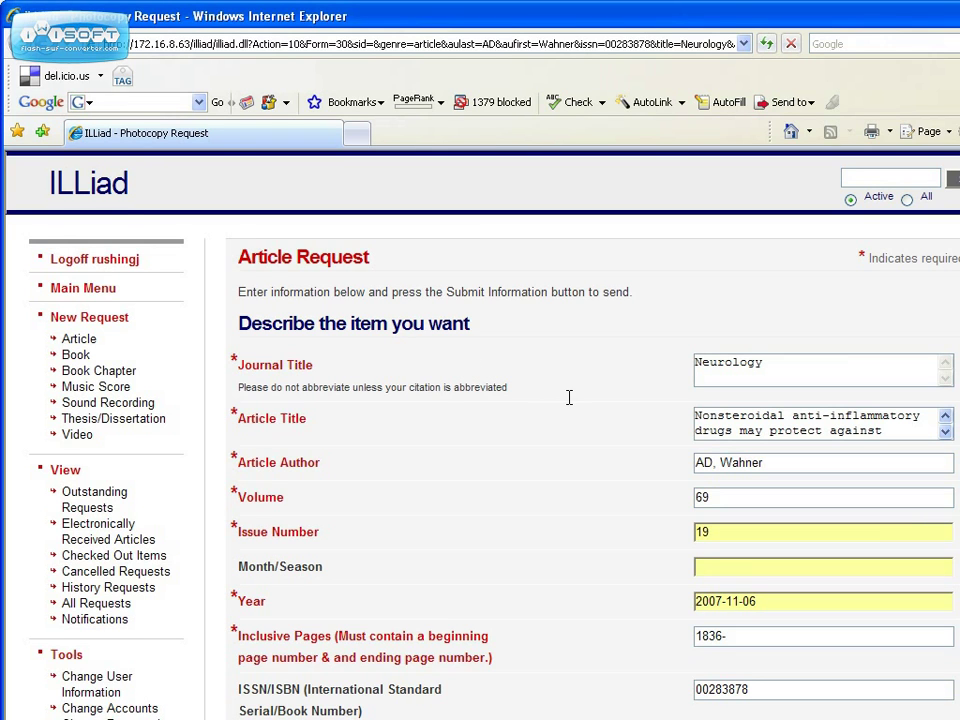
scroll(569, 398, "down", 10)
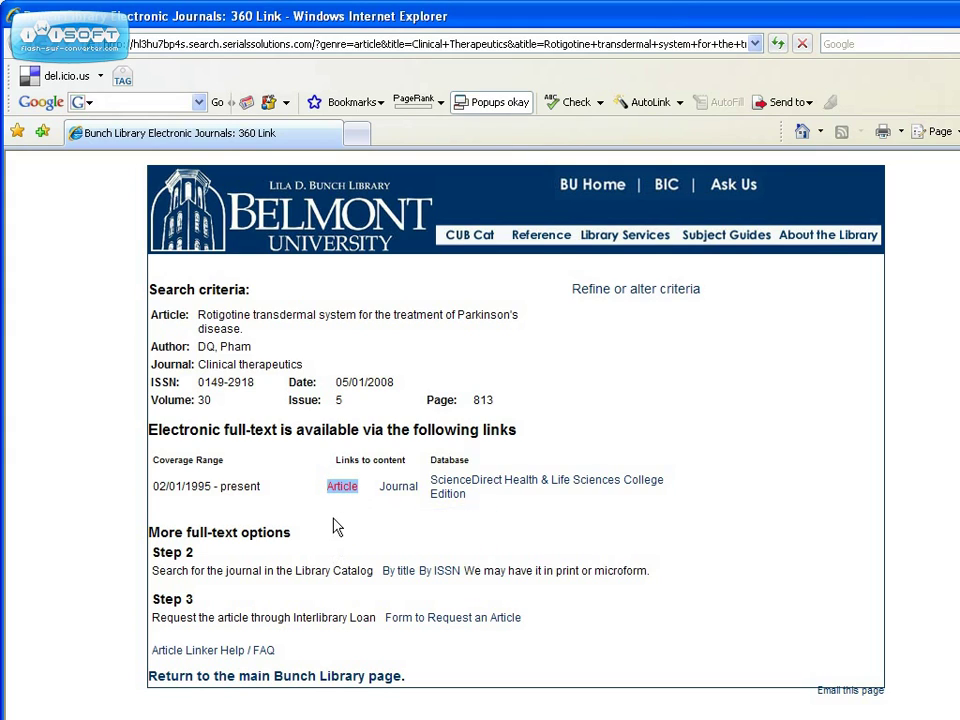
View the Rotigotine transdermal system article on ScienceDirect, then close that window.
left_click(340, 488)
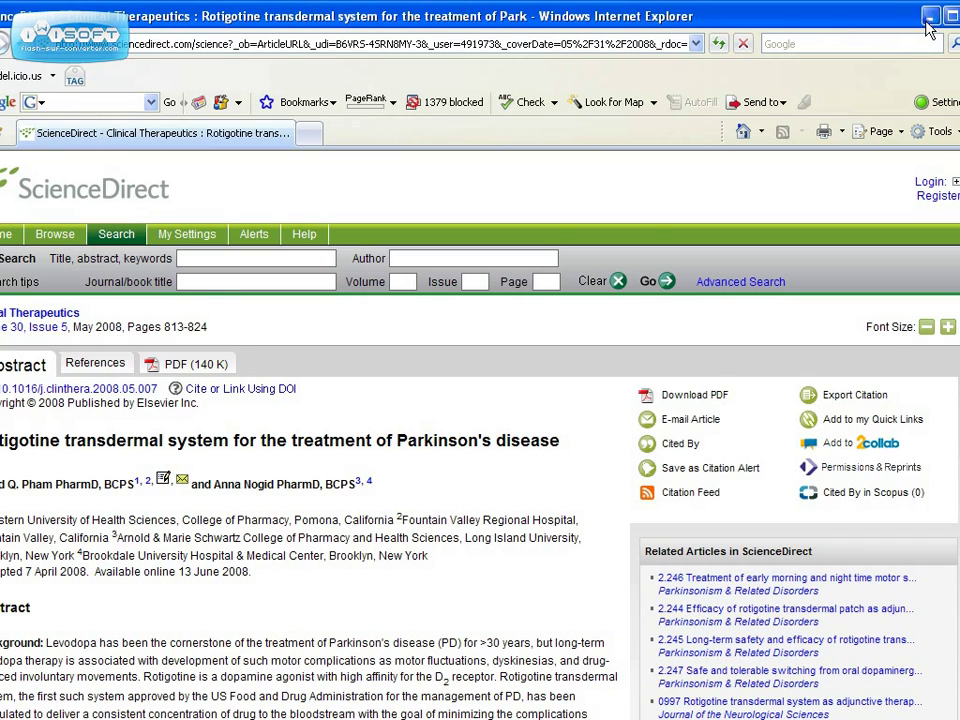
left_click(928, 20)
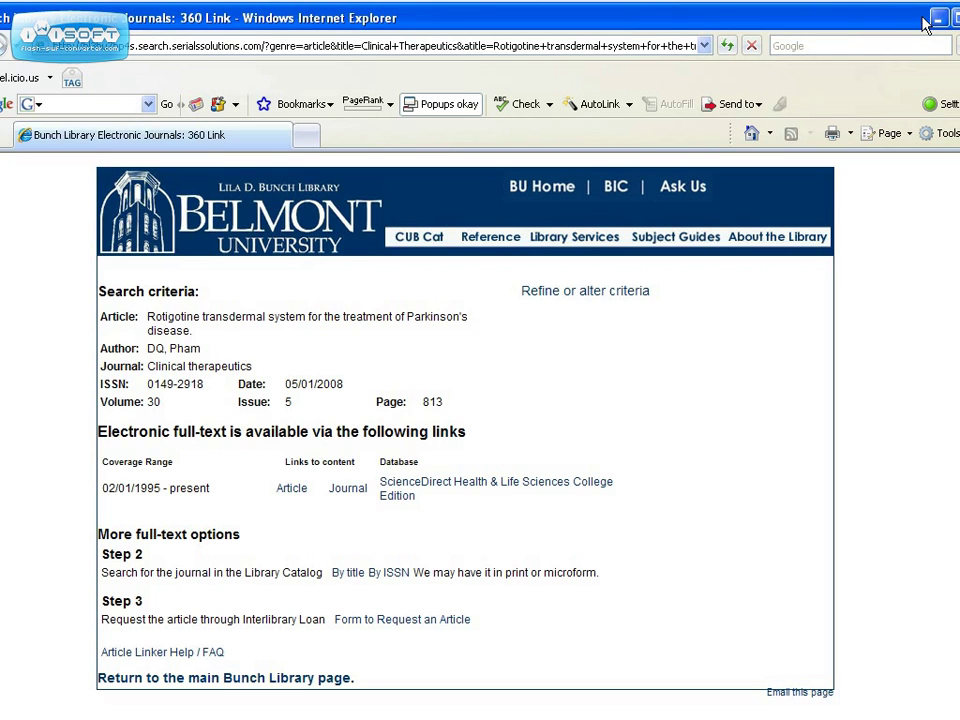
left_click(924, 23)
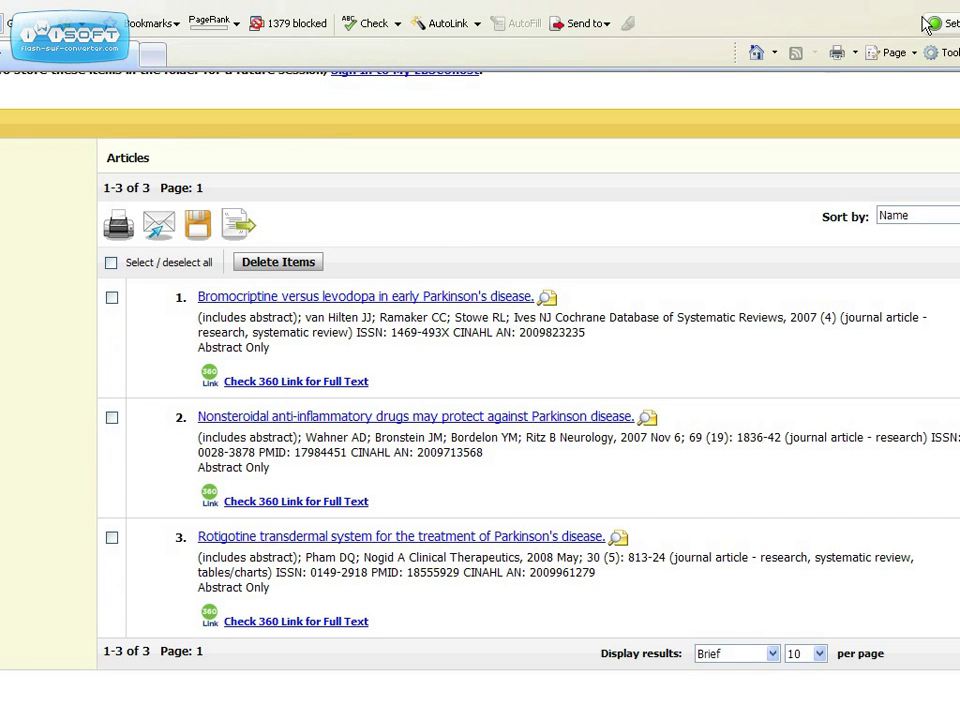